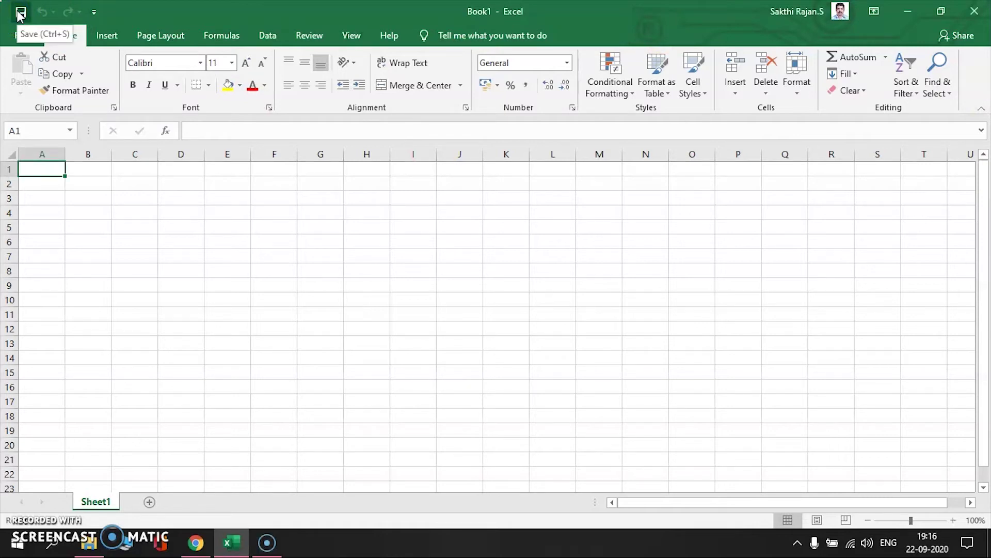
Step: Save the new workbook in the Documents folder under the file name Marklist
left_click(20, 12)
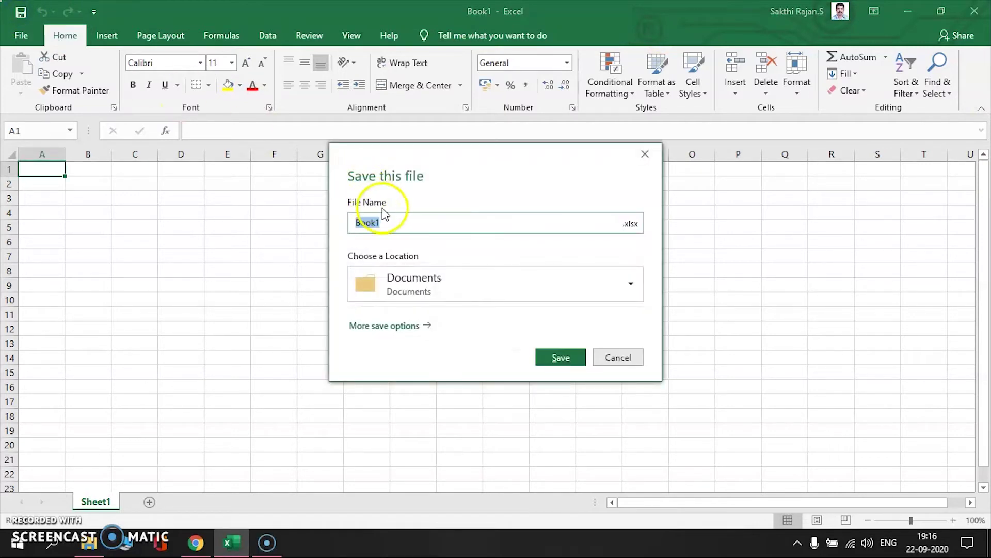
left_click_drag(387, 221, 347, 221)
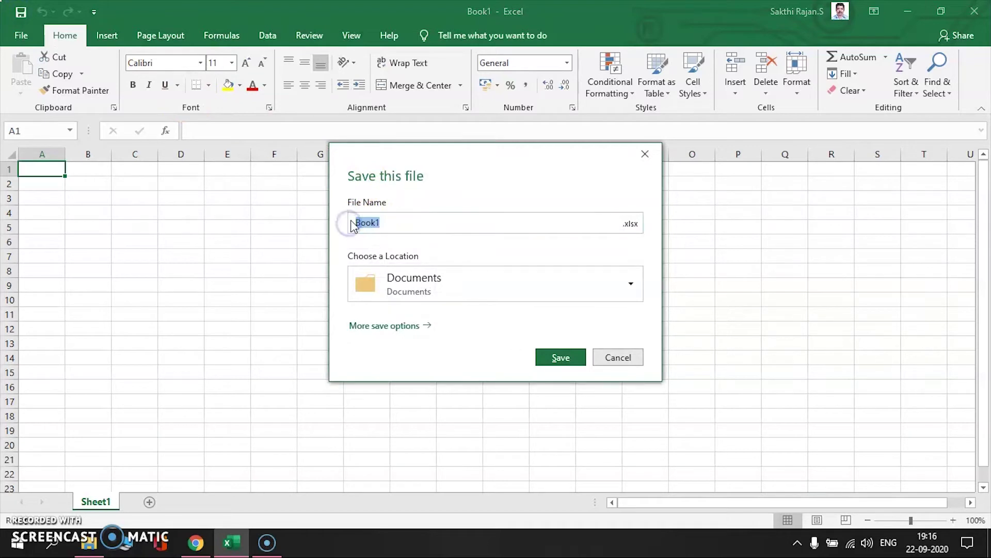
key("BackSpace")
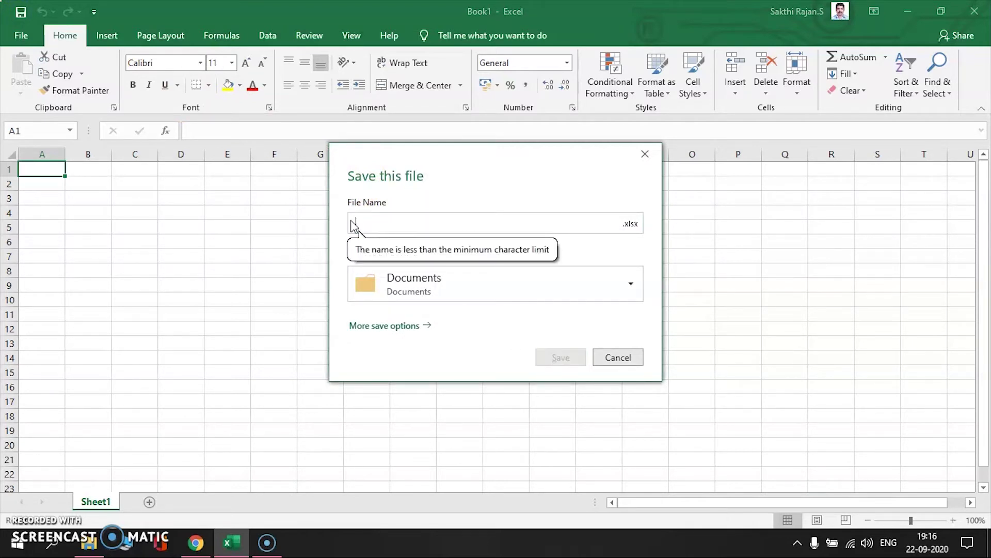
type("Marklist")
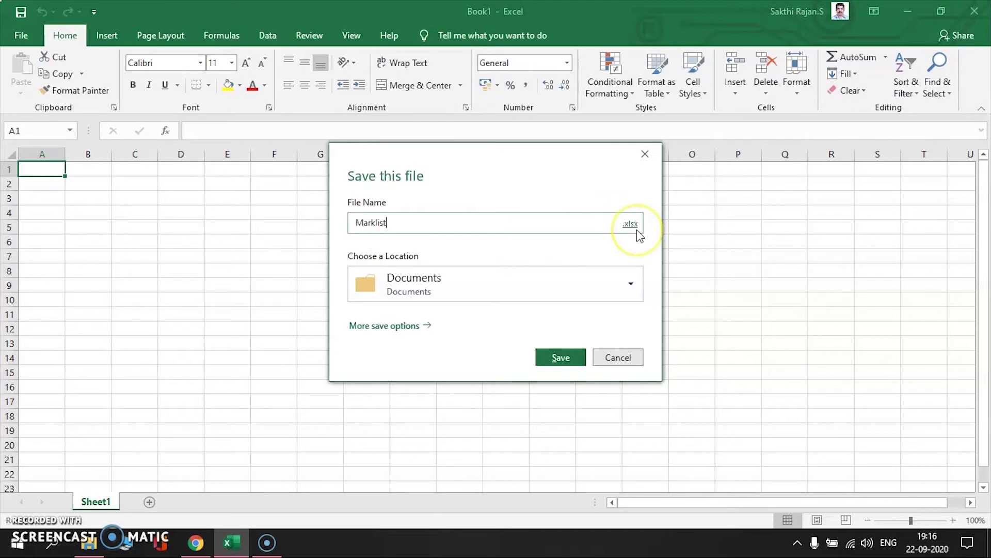
left_click(562, 359)
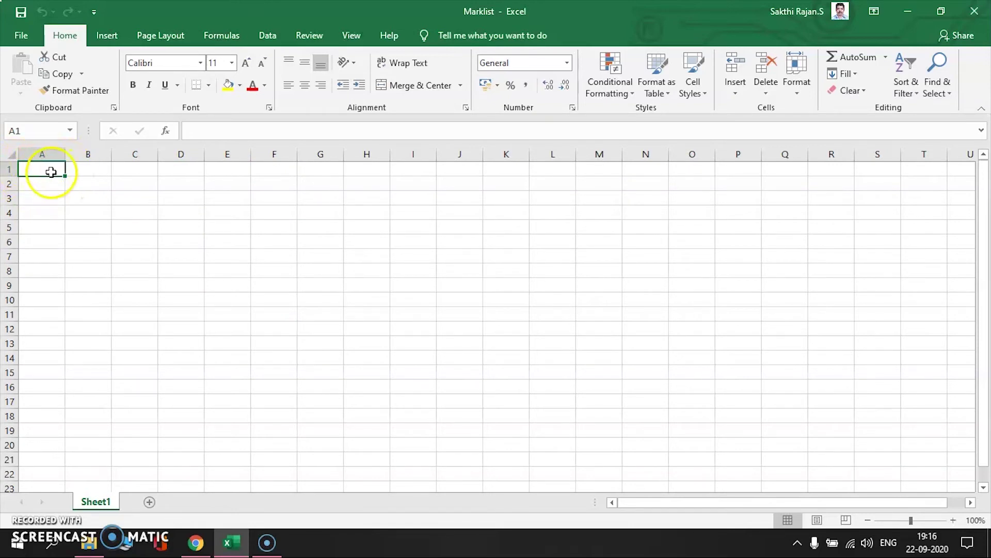
left_click(100, 174)
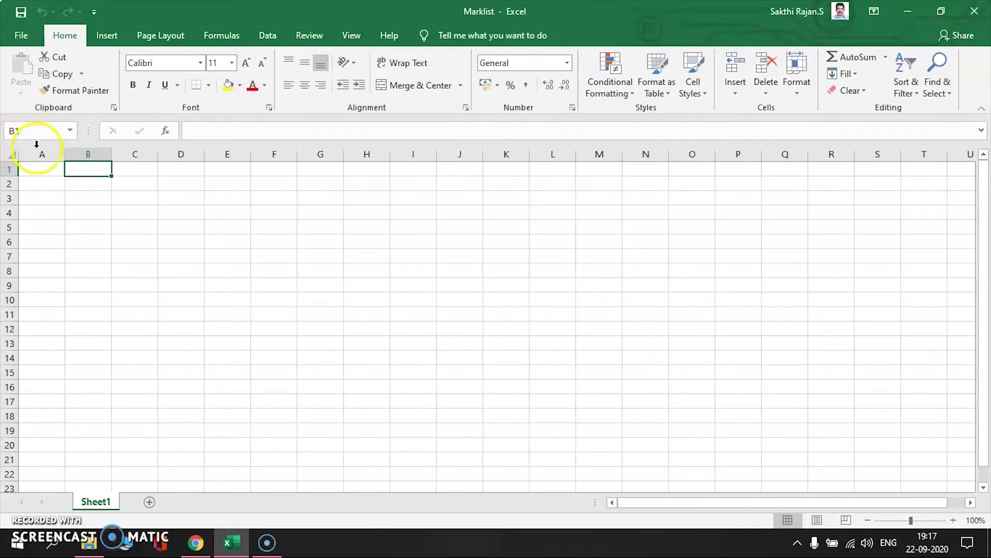
left_click(38, 166)
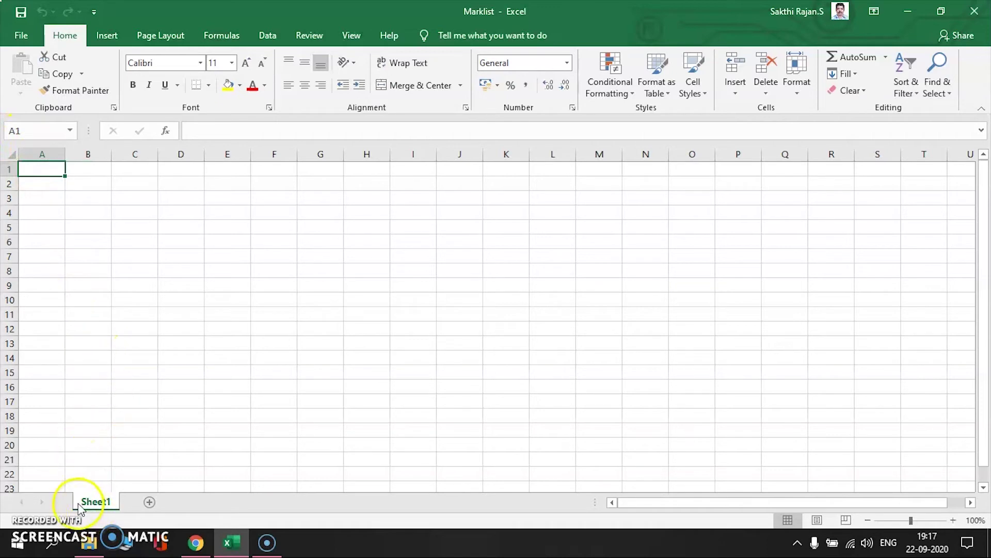
Step: Add two new worksheets, Sheet2 and Sheet3, and return to Sheet1
left_click(150, 502)
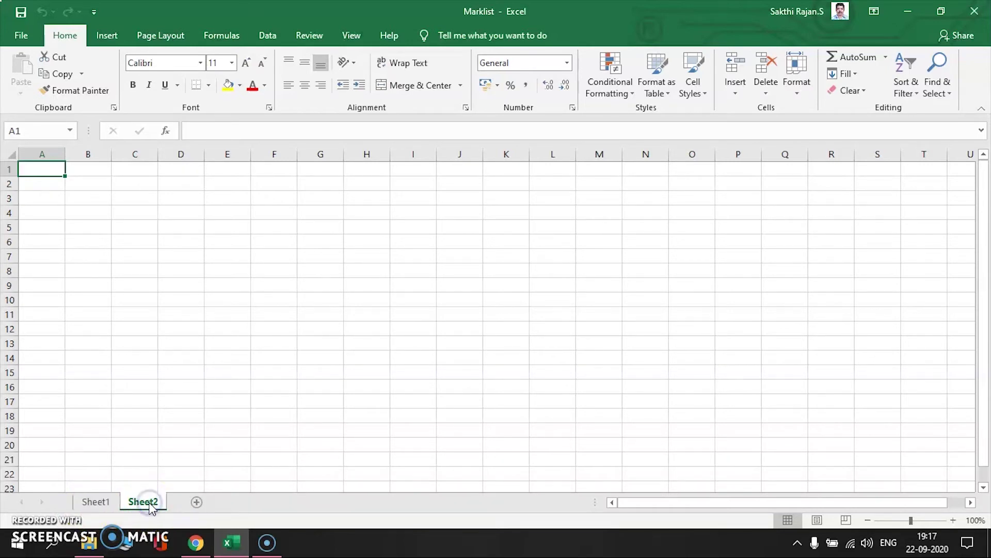
left_click(195, 501)
left_click(141, 501)
left_click(99, 502)
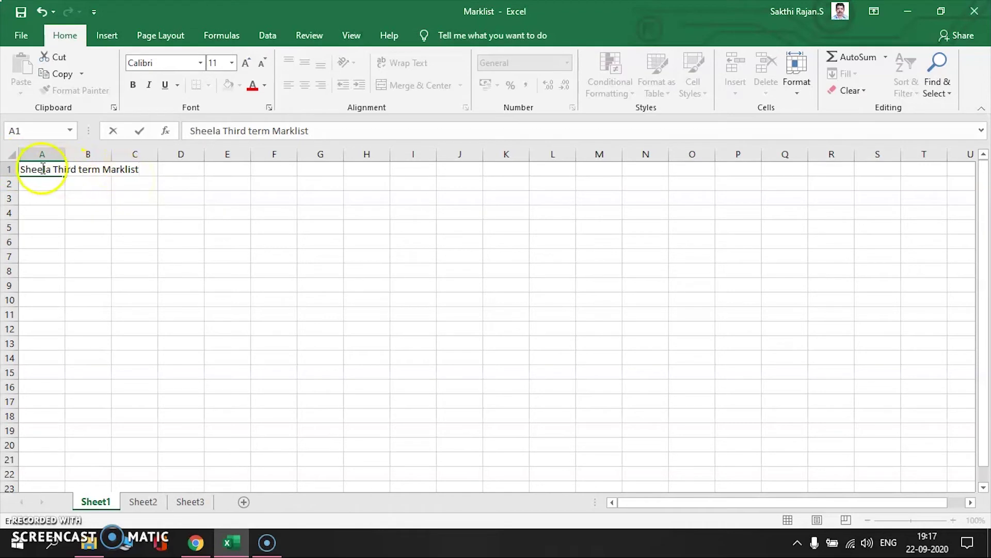
Step: Enter a title in cell A1 made of the student's name followed by "Third term Marklist"
left_click(82, 187)
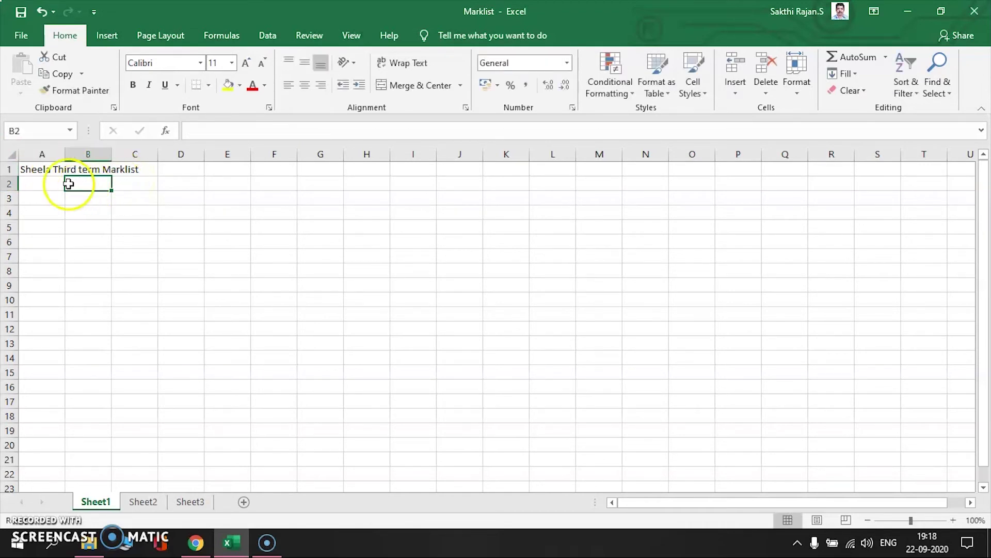
left_click(147, 173)
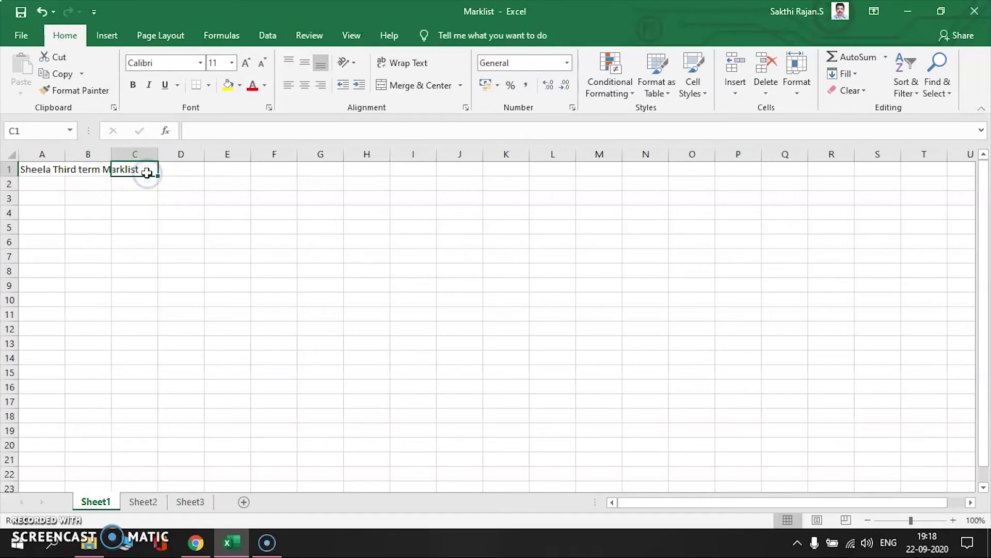
left_click(75, 171)
left_click(57, 173)
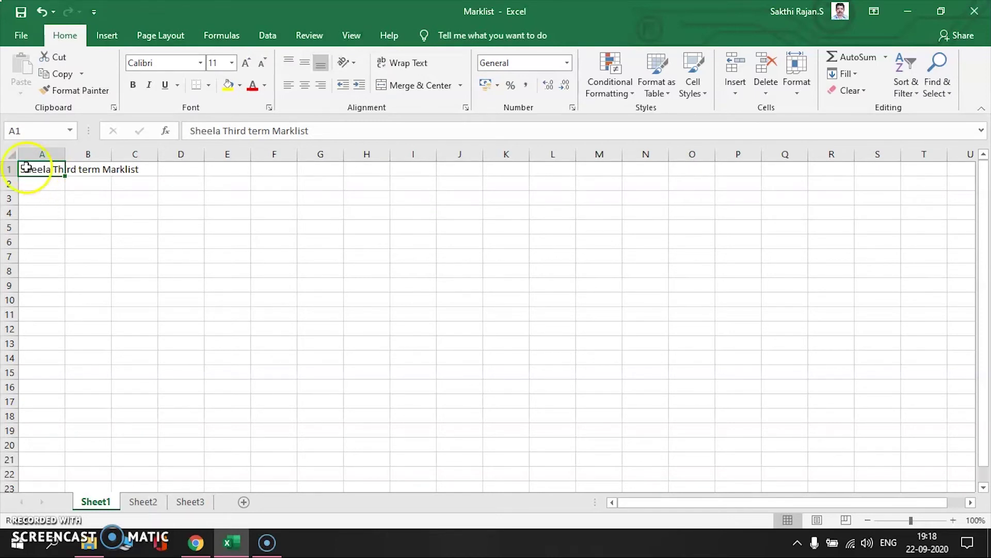
Step: Merge and center the title across cells A1 to C1
left_click_drag(25, 166, 133, 171)
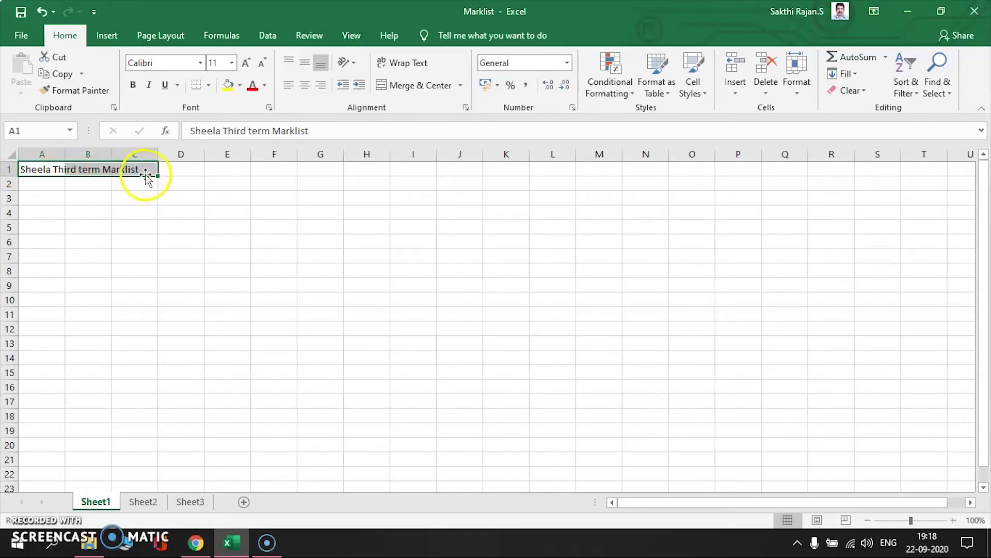
left_click(405, 89)
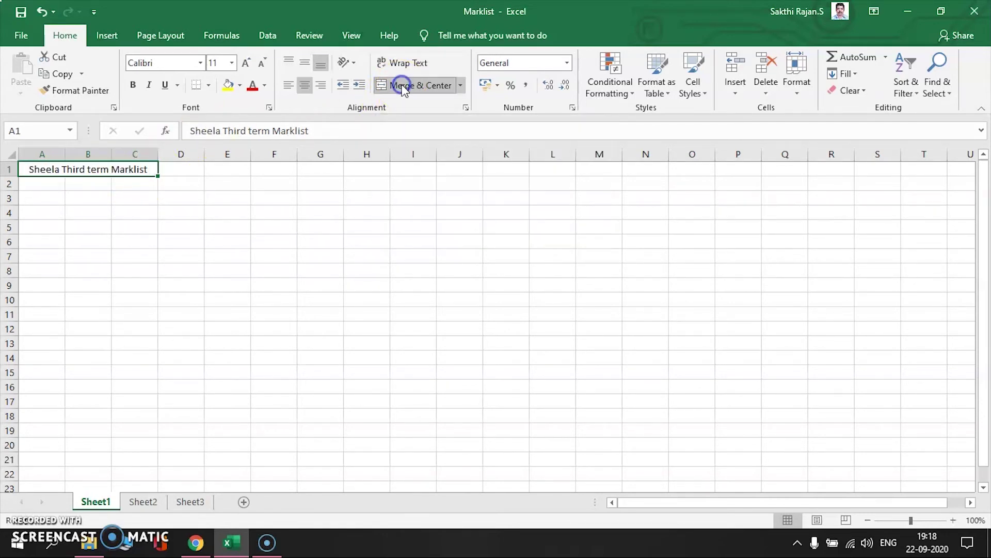
Step: Examine how the merged title cell in row 1 selects compared with the separate cells in the rows below
left_click(155, 189)
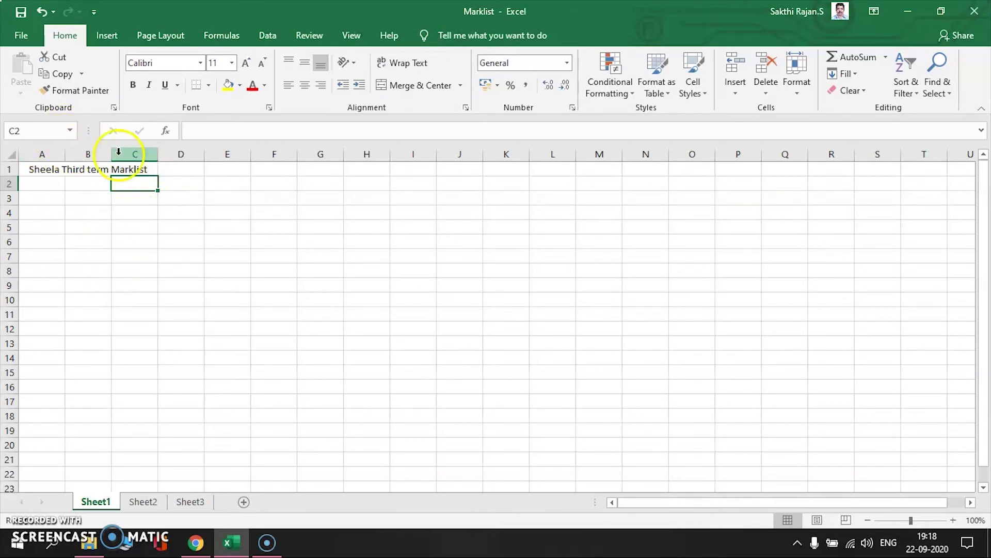
left_click(109, 169)
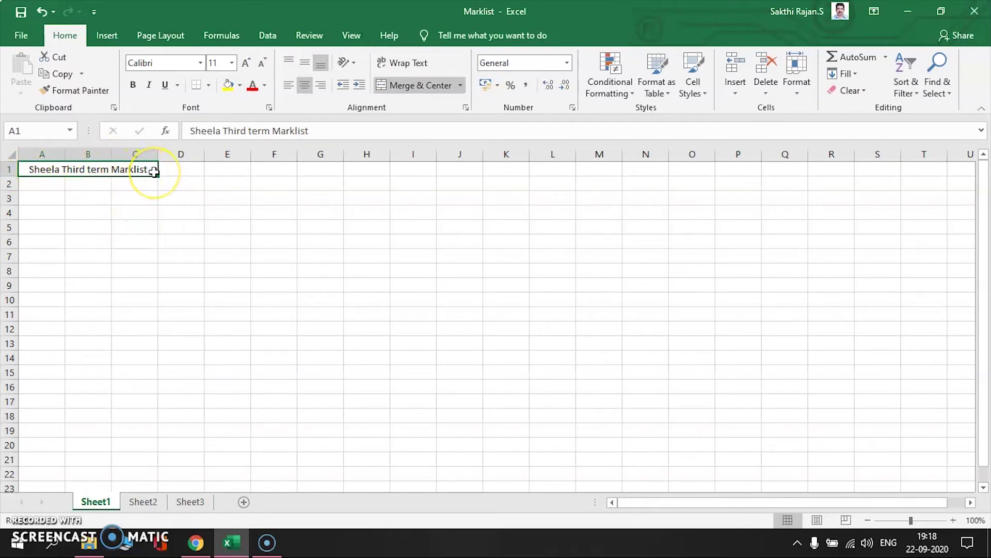
left_click(143, 185)
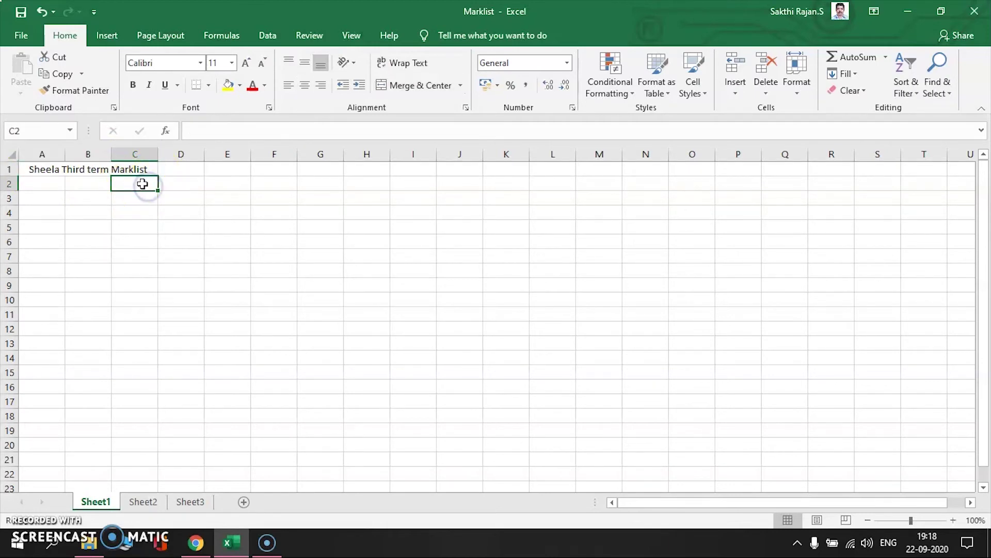
left_click(163, 185)
left_click(125, 185)
left_click(189, 195)
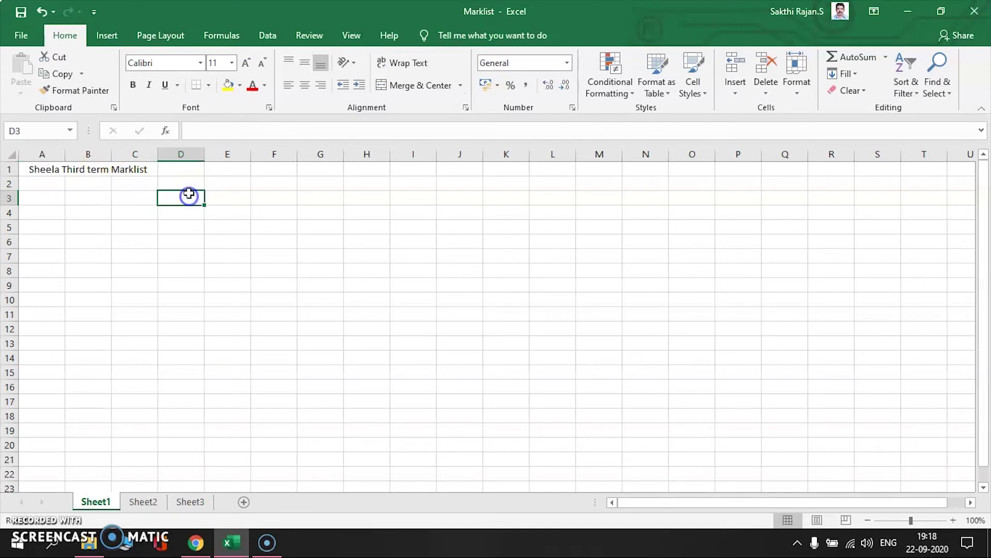
left_click(166, 184)
left_click(141, 186)
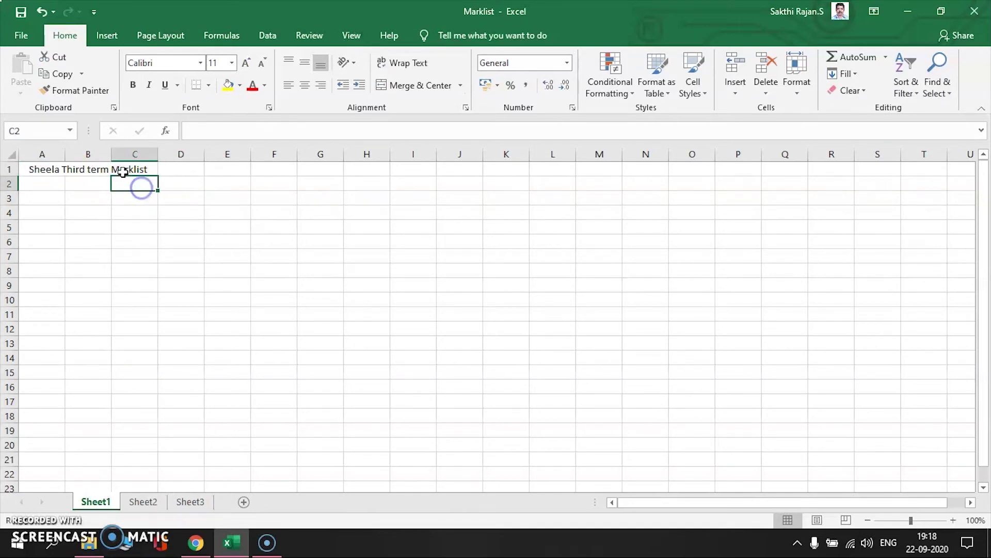
left_click(124, 169)
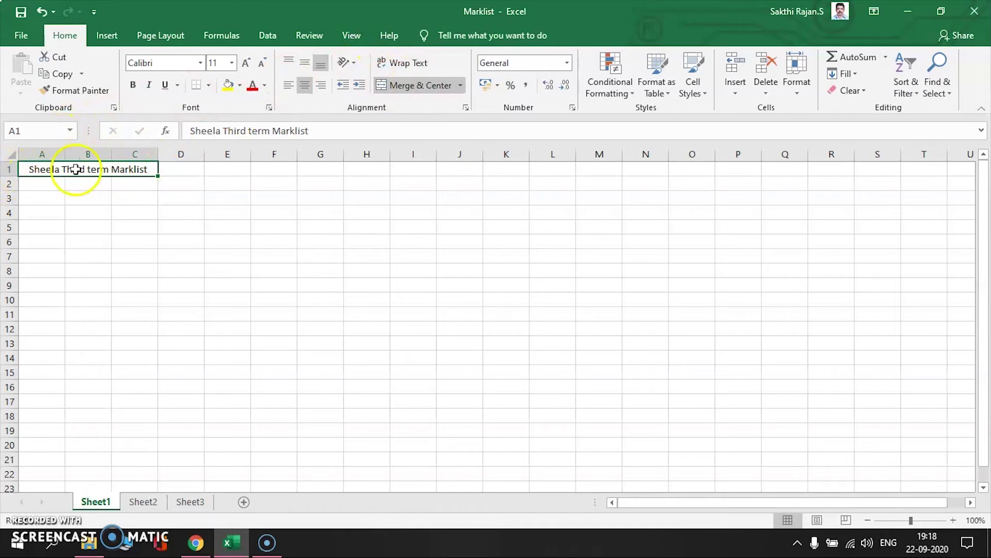
left_click(129, 180)
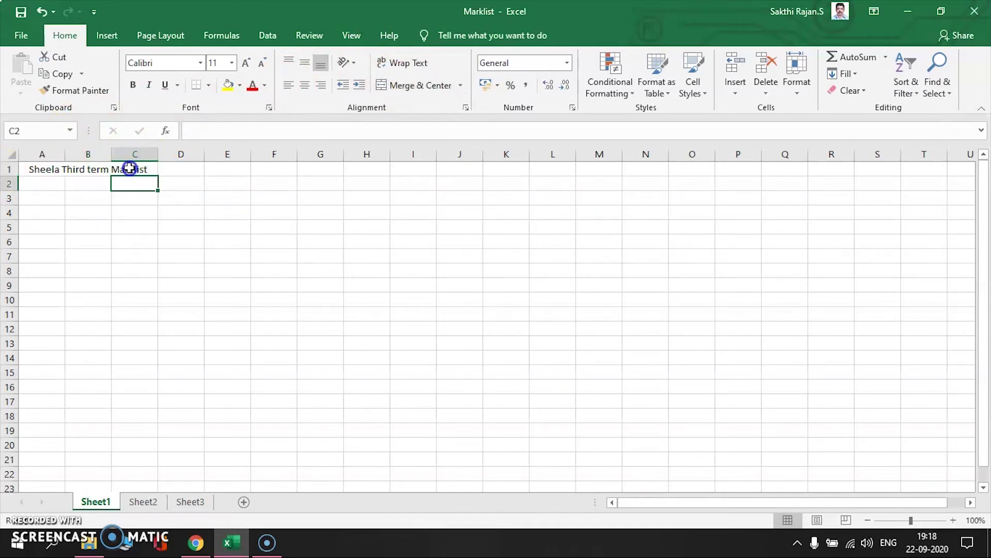
Step: Unmerge the title cell by turning off Merge cells in its Format Cells alignment settings
left_click(123, 169)
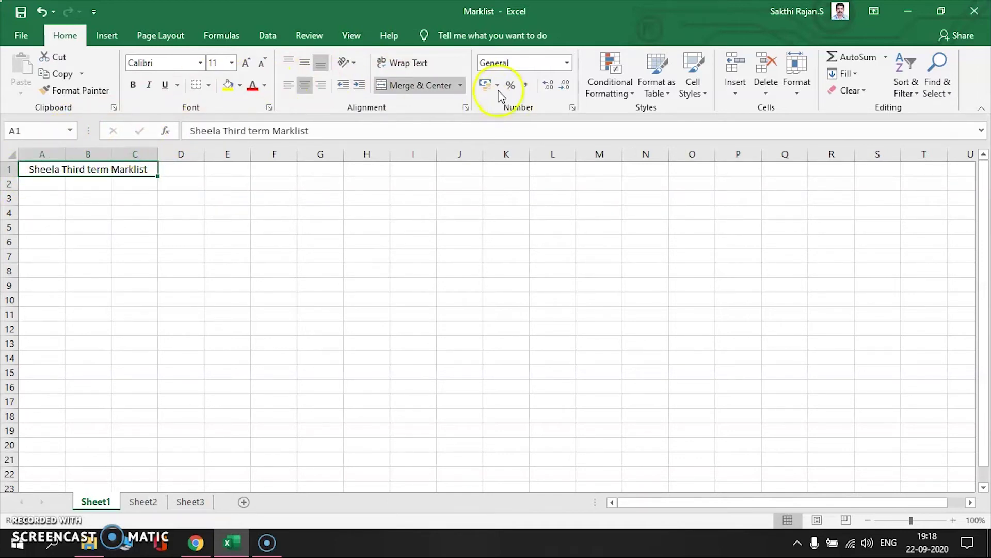
right_click(128, 174)
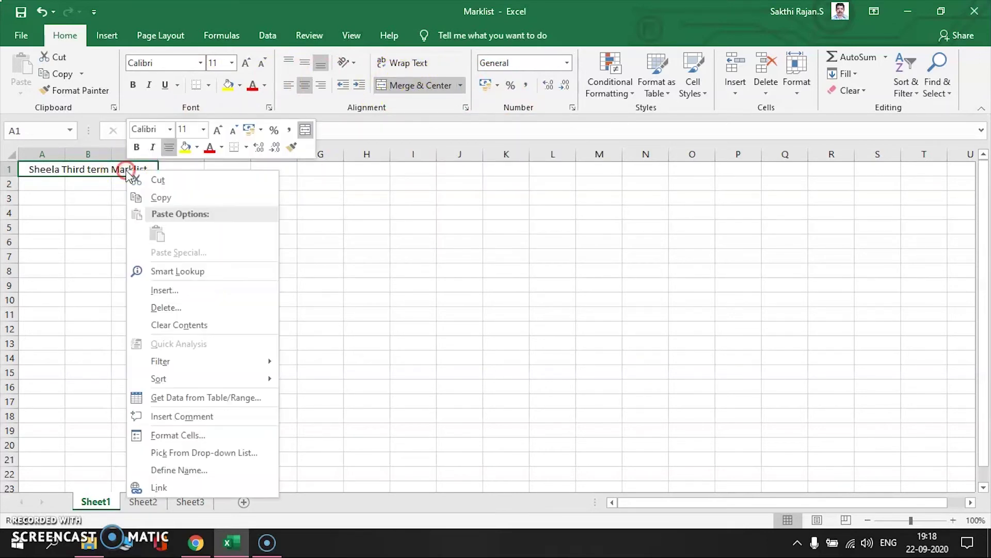
left_click(191, 435)
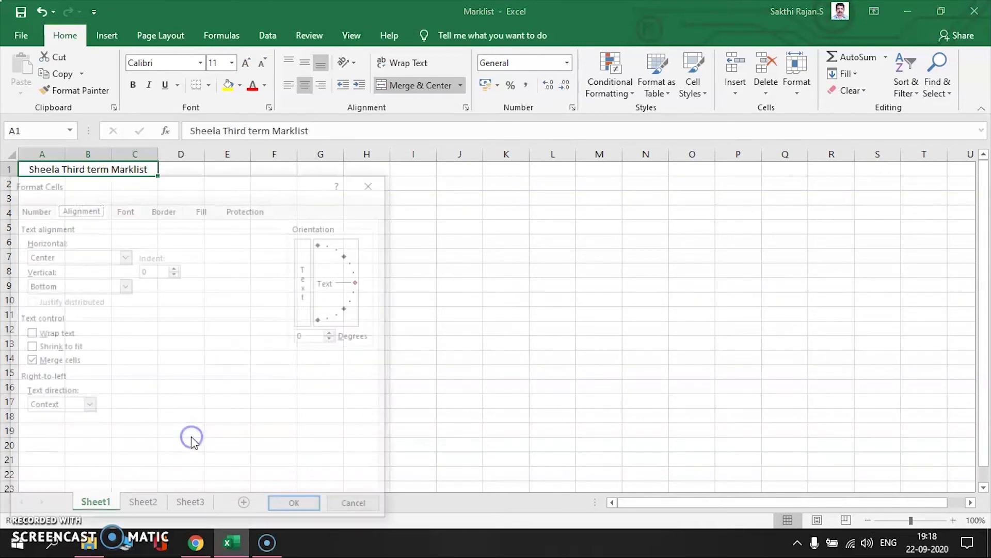
left_click(73, 220)
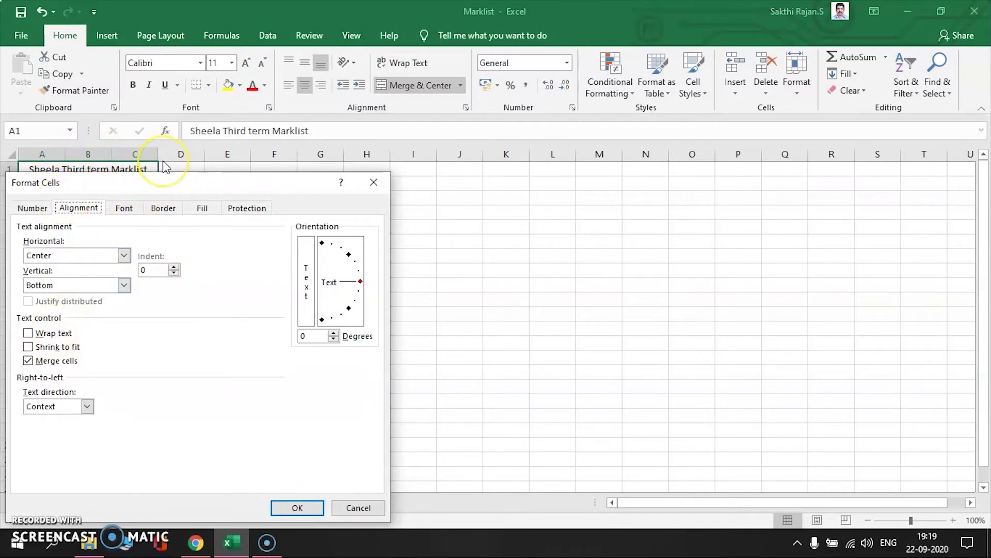
left_click(27, 362)
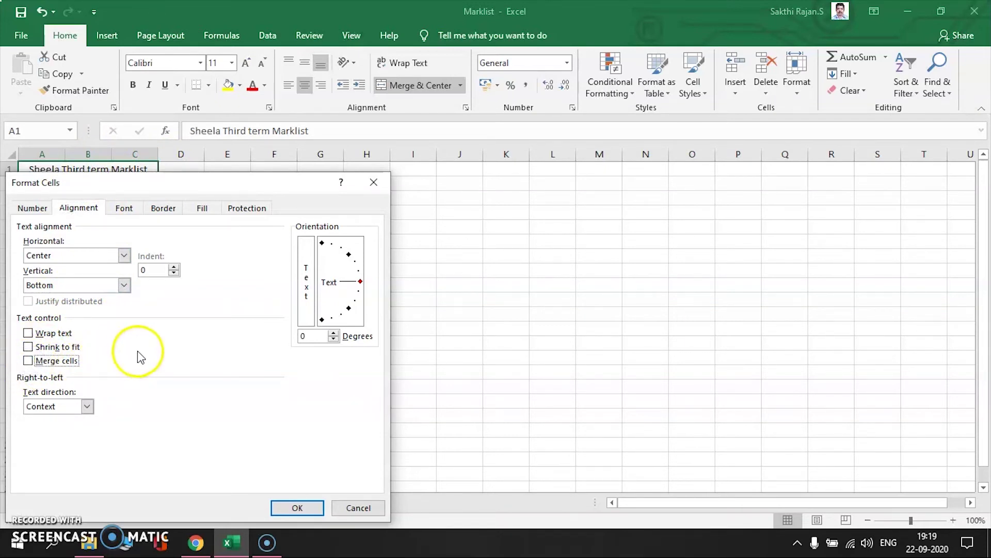
left_click(275, 508)
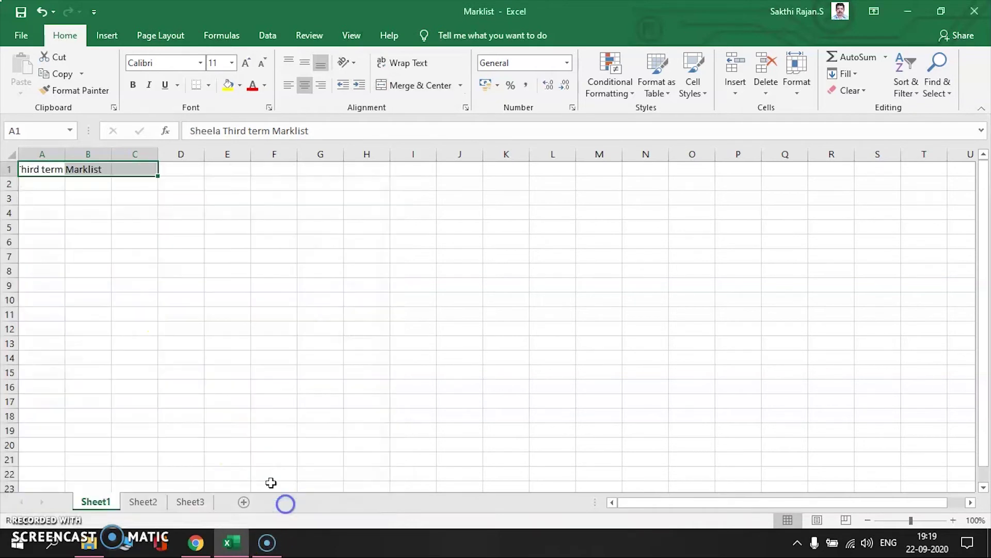
Step: Merge cells A1 to C1 again by turning on Merge cells in the Format Cells alignment settings
right_click(46, 169)
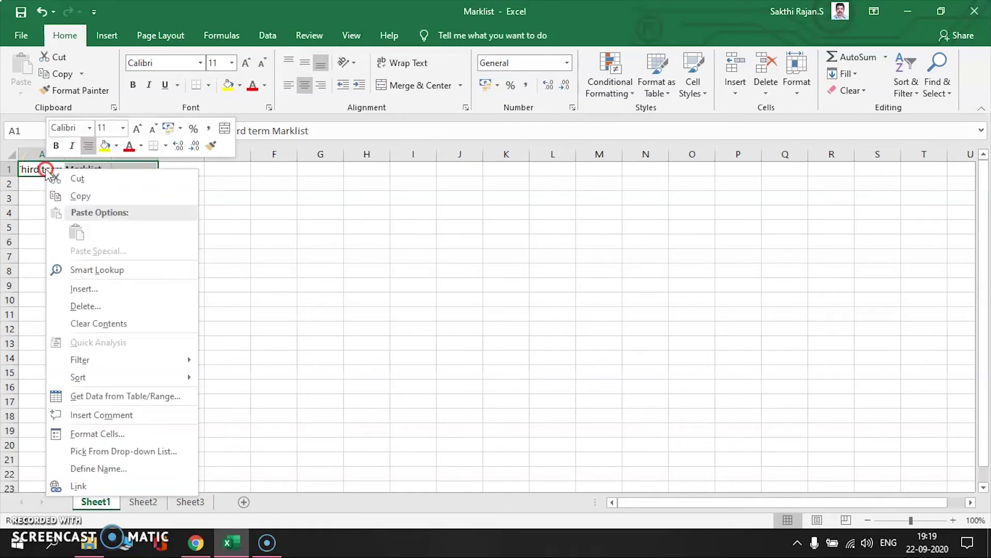
left_click(102, 428)
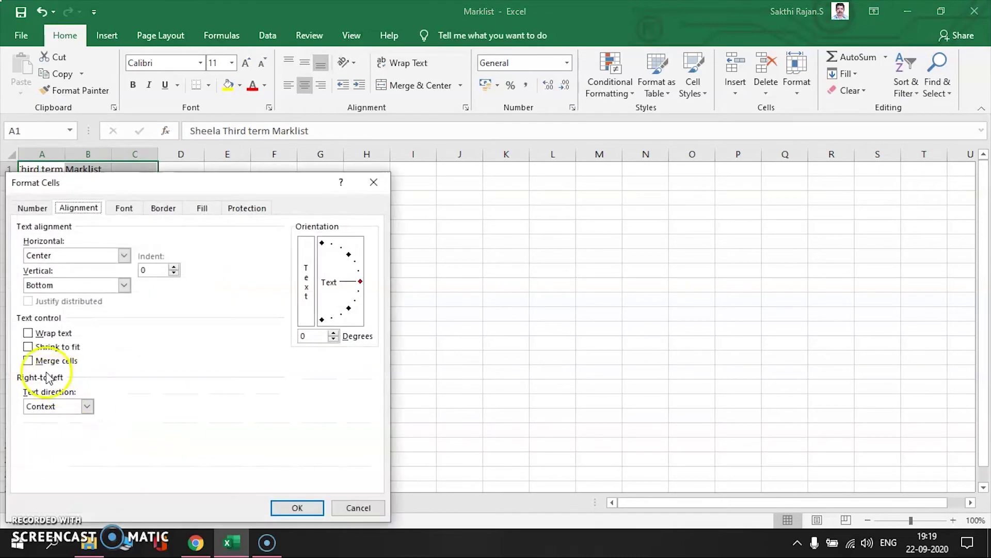
left_click(28, 360)
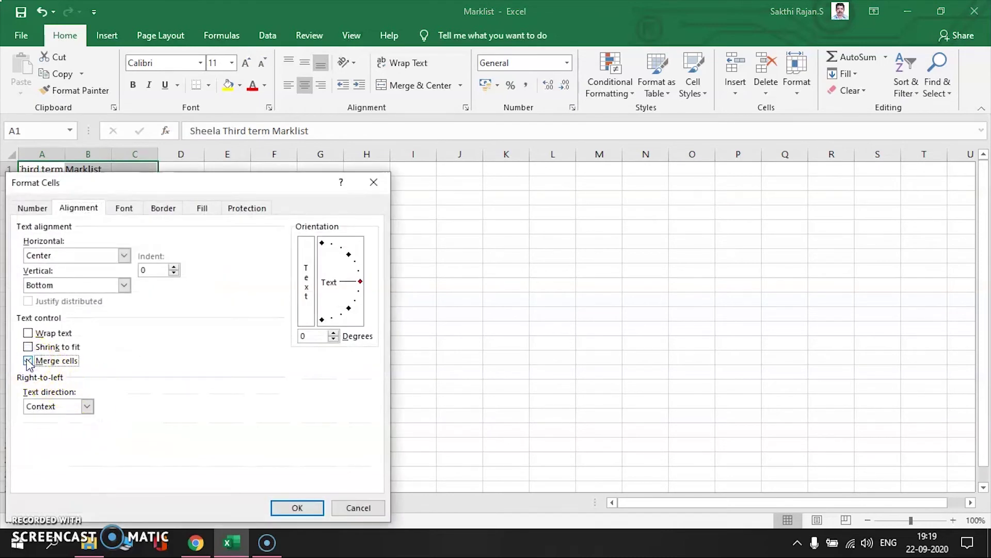
left_click(306, 513)
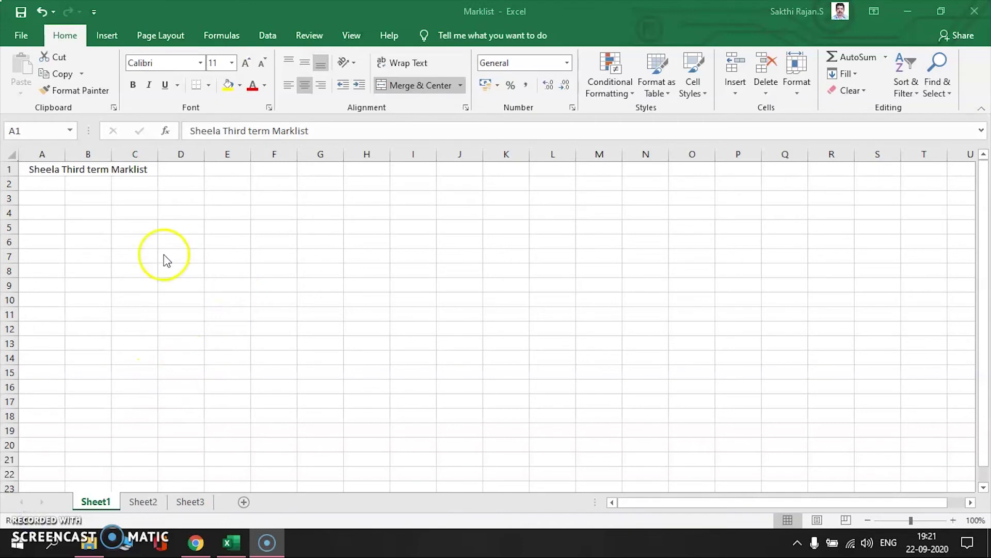
Step: Enter the column heading SUBJECT in cell A2 and select cell B2
left_click(49, 189)
left_click(48, 189)
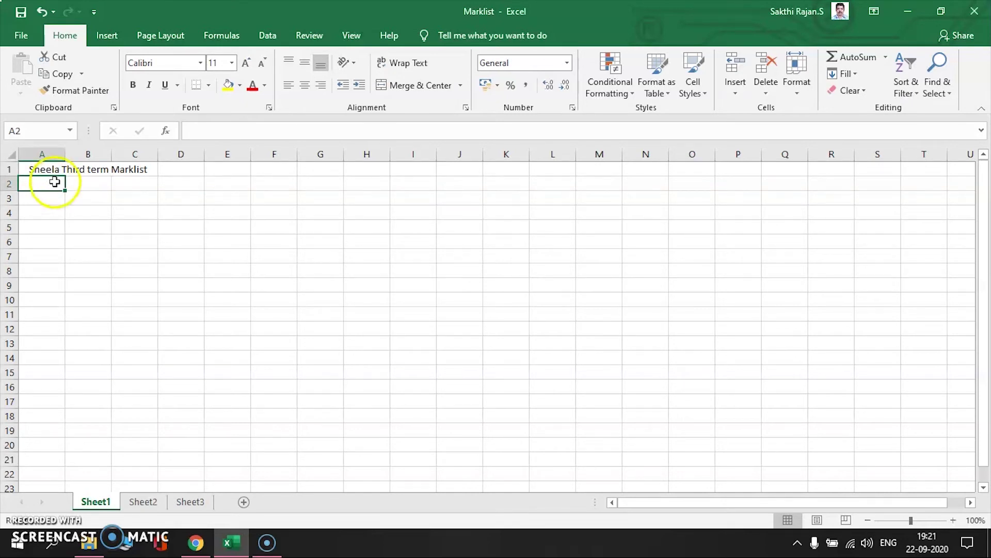
type("SUBJECT")
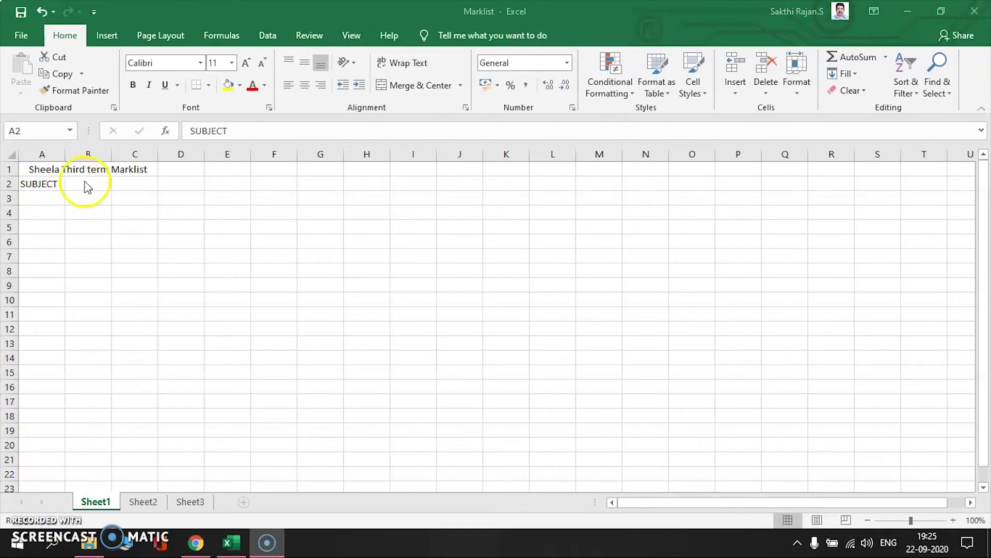
left_click(57, 183)
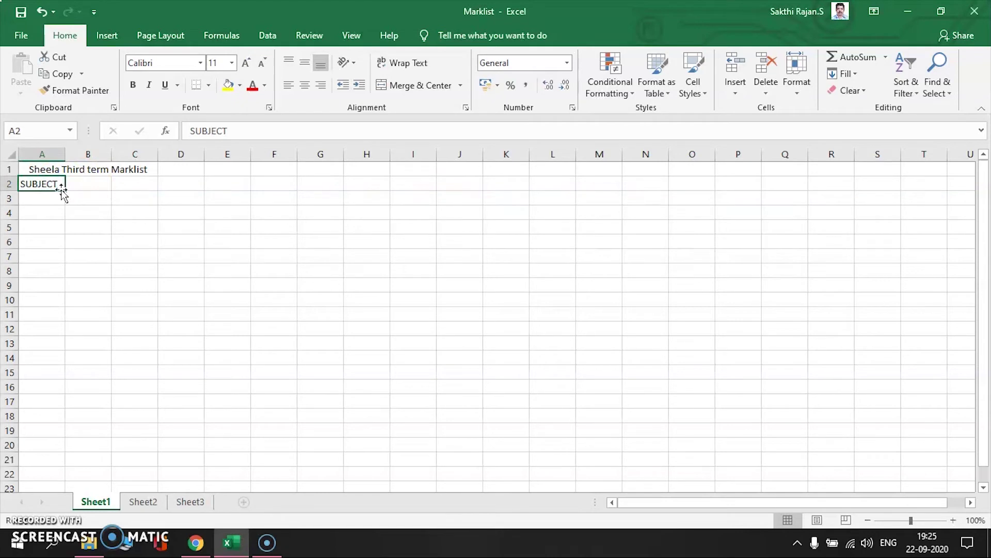
left_click(82, 187)
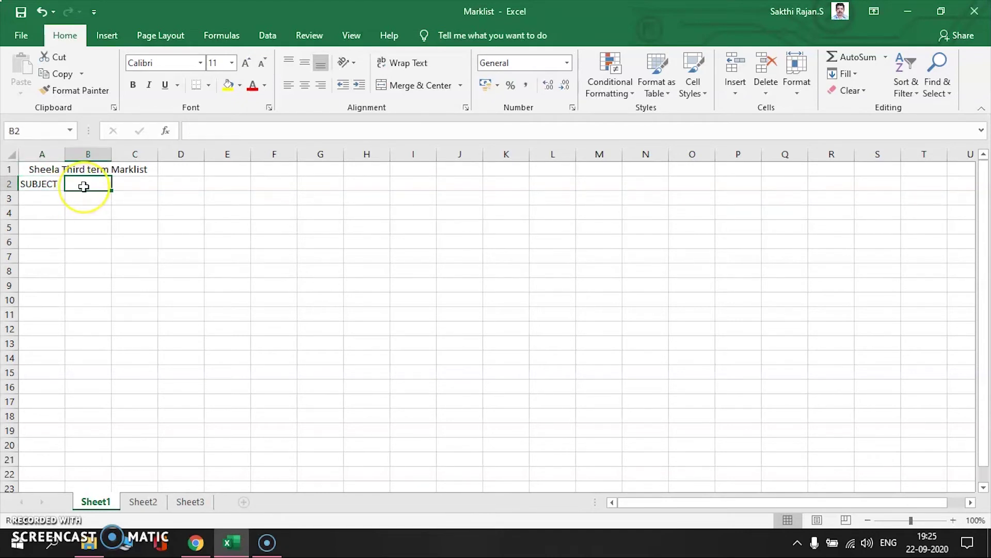
Step: Enter the column heading MARKS in cell B2 beside SUBJECT
type("M")
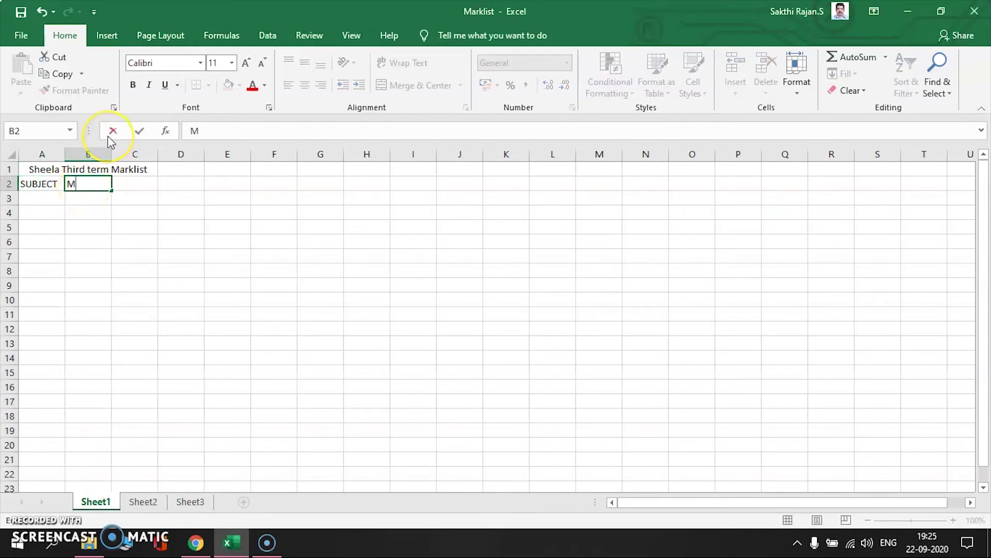
type("ARKS")
left_click(140, 131)
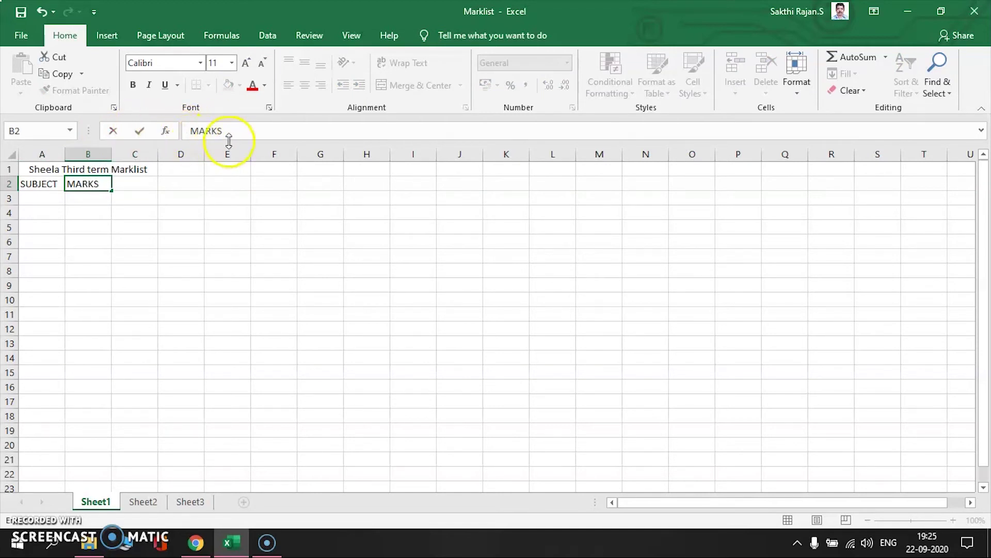
Step: Enter the subjects English, Tamil and Maths in cells A3 to A5 under the SUBJECT heading
left_click(51, 198)
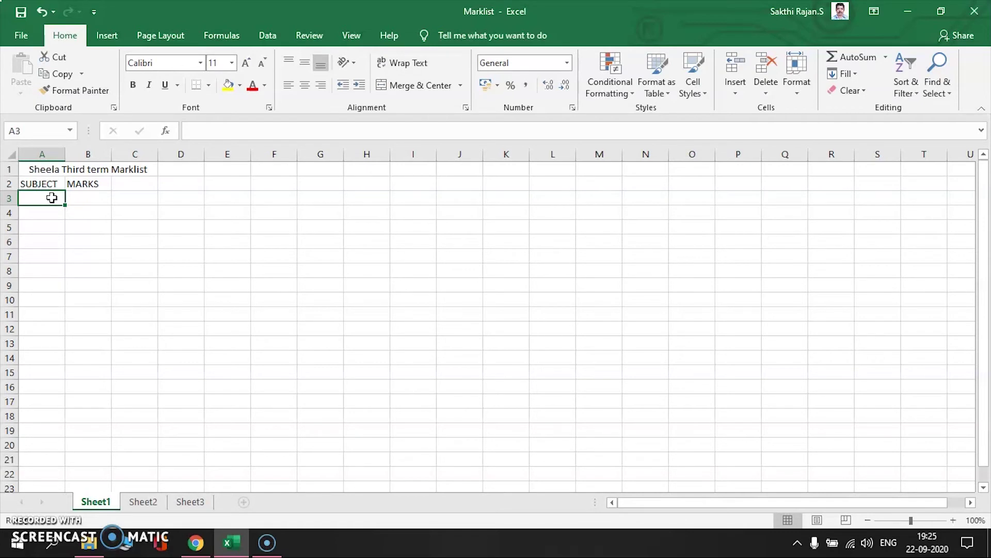
type("English")
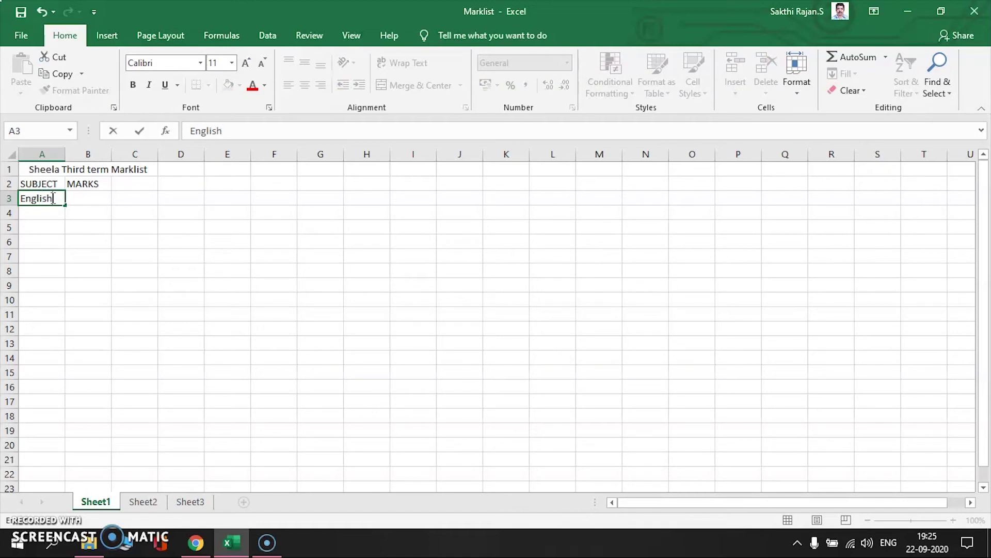
key("Return")
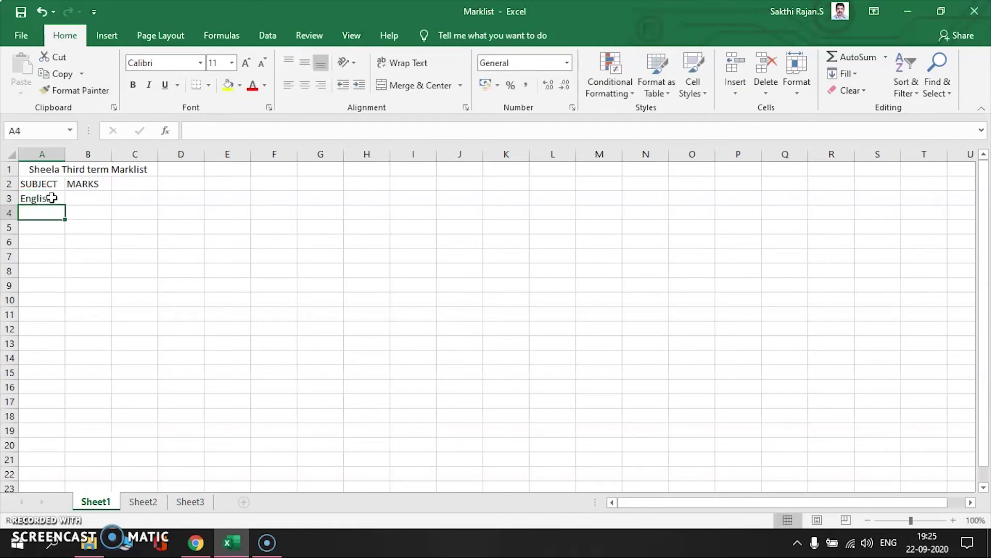
type("Tamil")
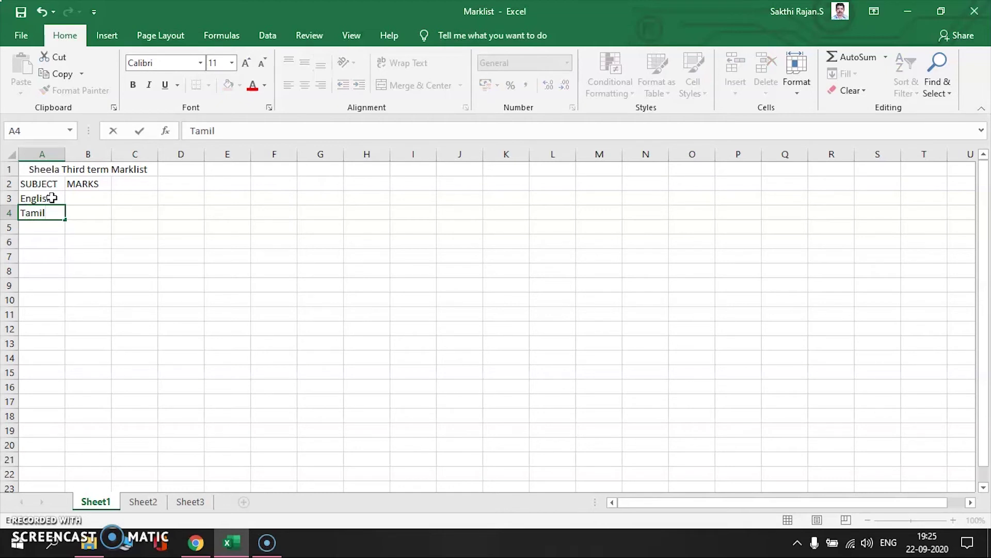
key("Return")
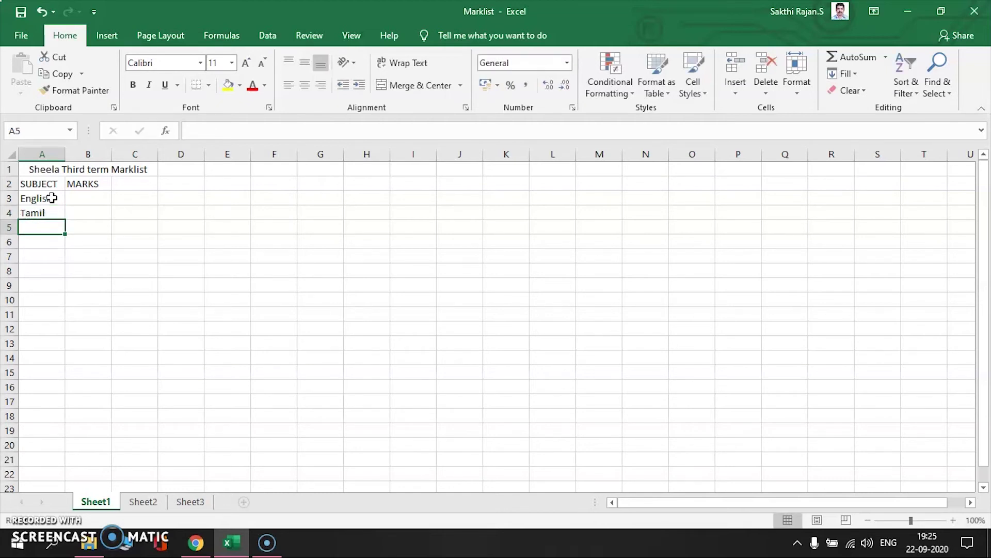
type("Maths")
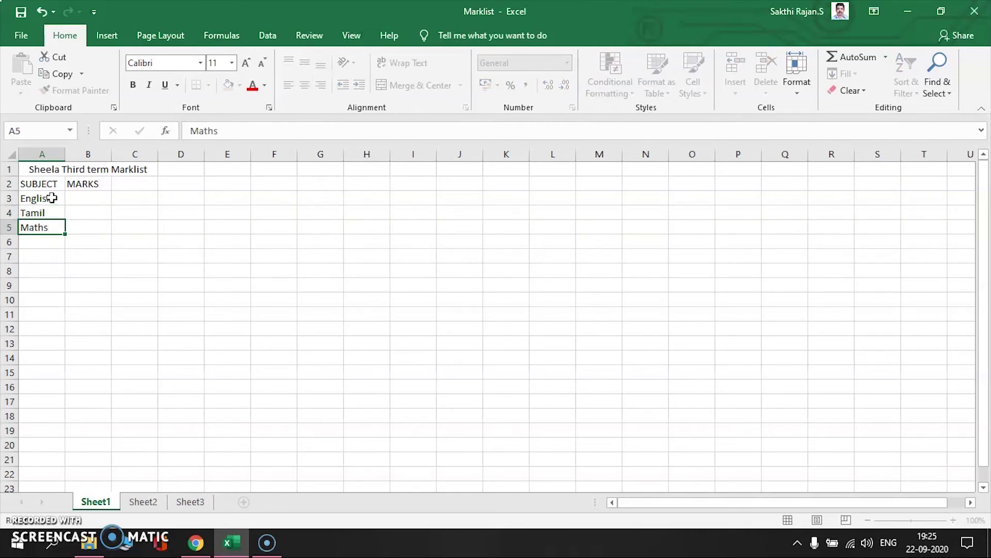
key("Return")
Step: Enter the subjects Social, Science and Computer in cells A6 to A8
type("S")
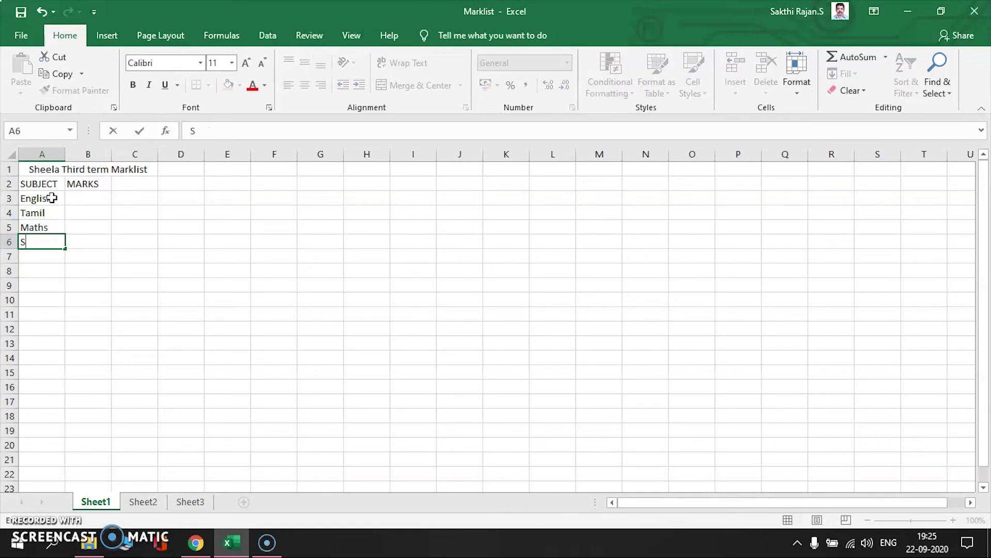
type("ocial")
key("Return")
type("S")
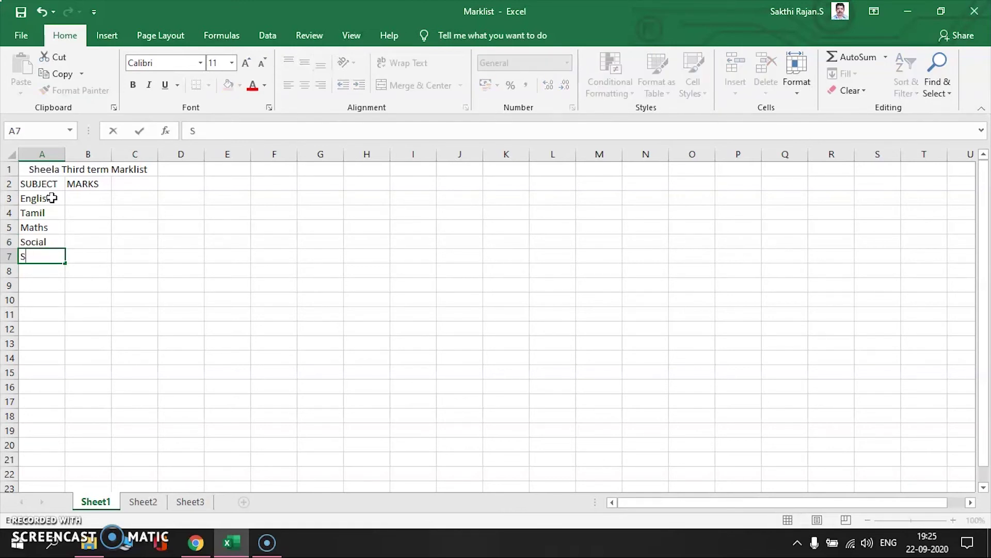
type("cience")
key("Return")
type("Compu")
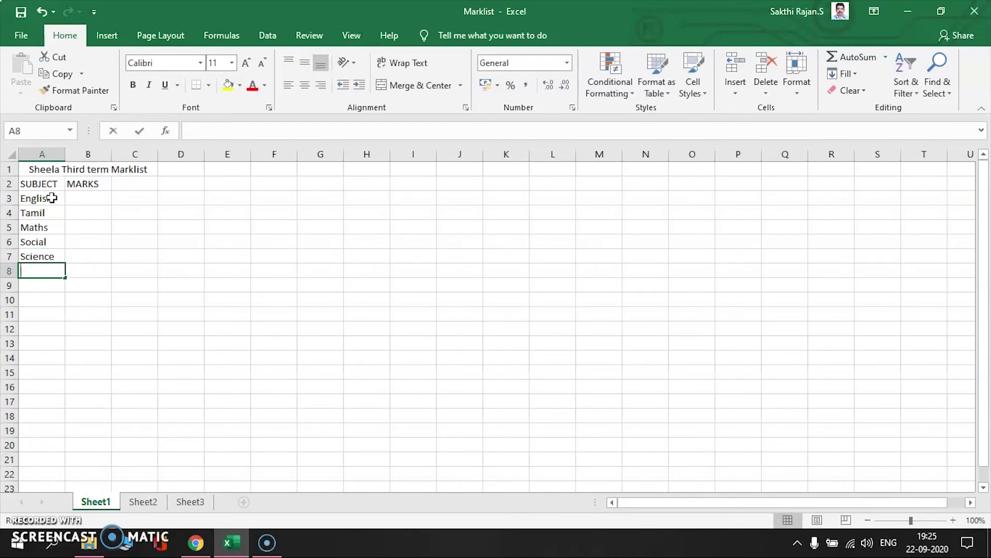
type("ter")
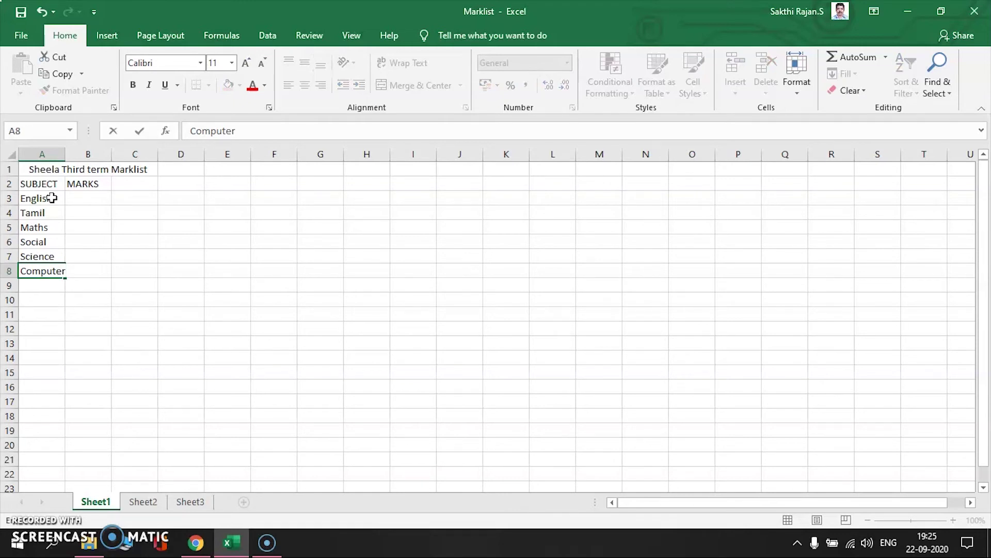
left_click(81, 280)
Step: Widen column A to about 9.57 (72 pixels) so the word Computer fits inside its cell
left_click(52, 270)
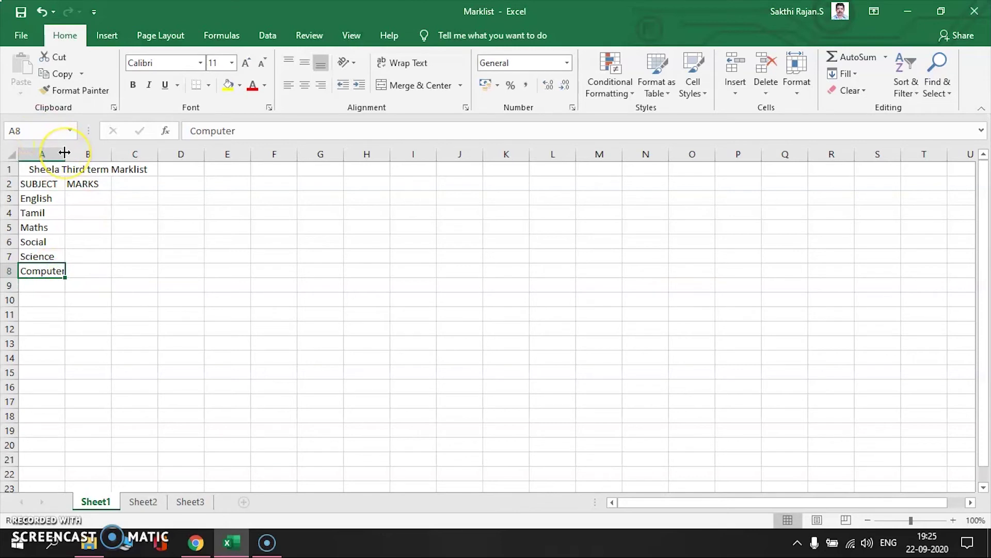
left_click_drag(64, 152, 70, 153)
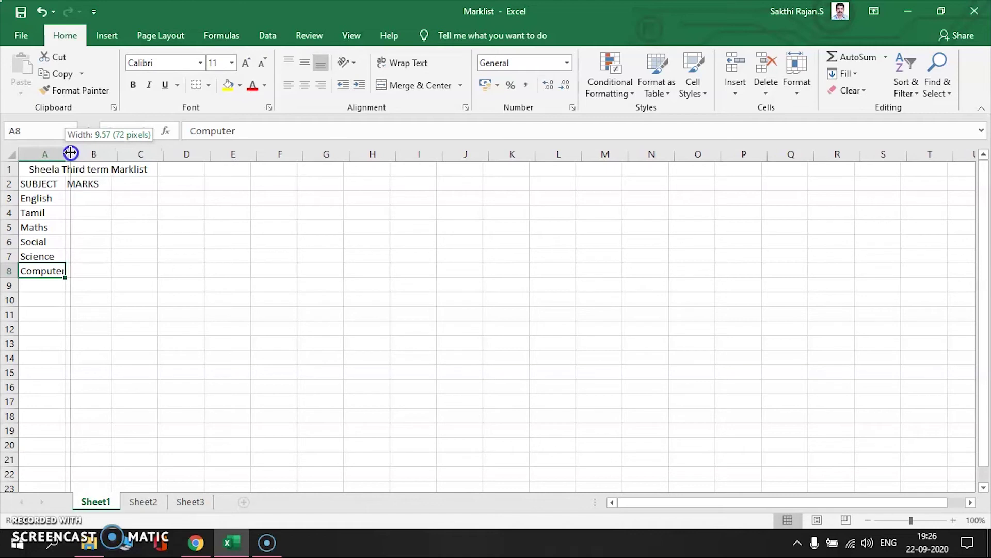
left_click_drag(70, 152, 71, 152)
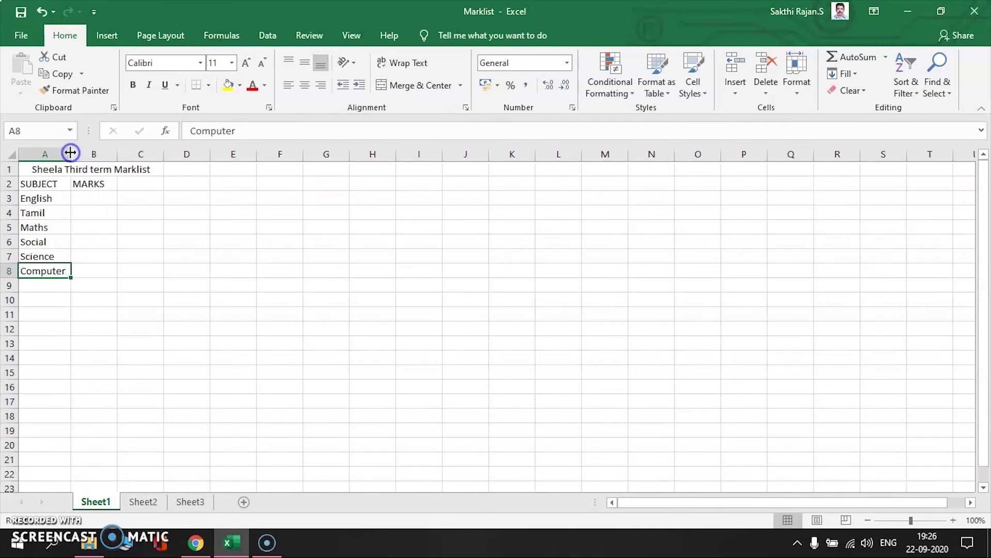
left_click(85, 270)
left_click(49, 272)
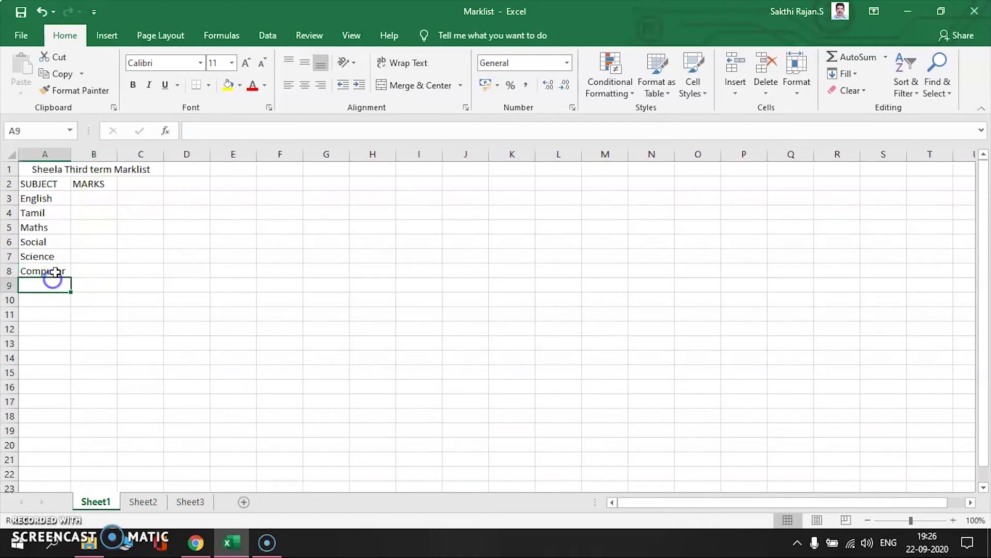
Step: Enter the marks 98, 67, 78, 90, 93 and 84 in cells B3 to B8 beside the subjects
left_click(92, 196)
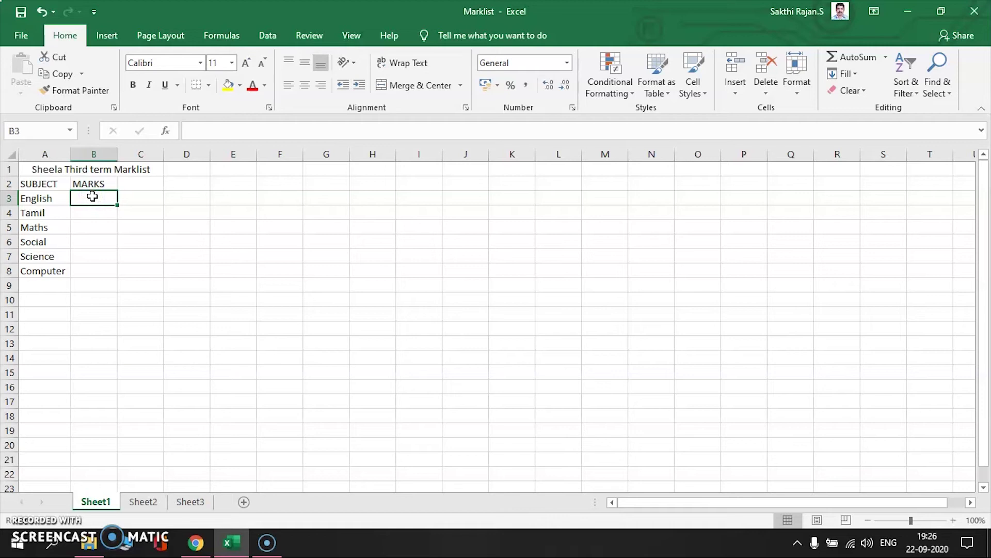
type("98")
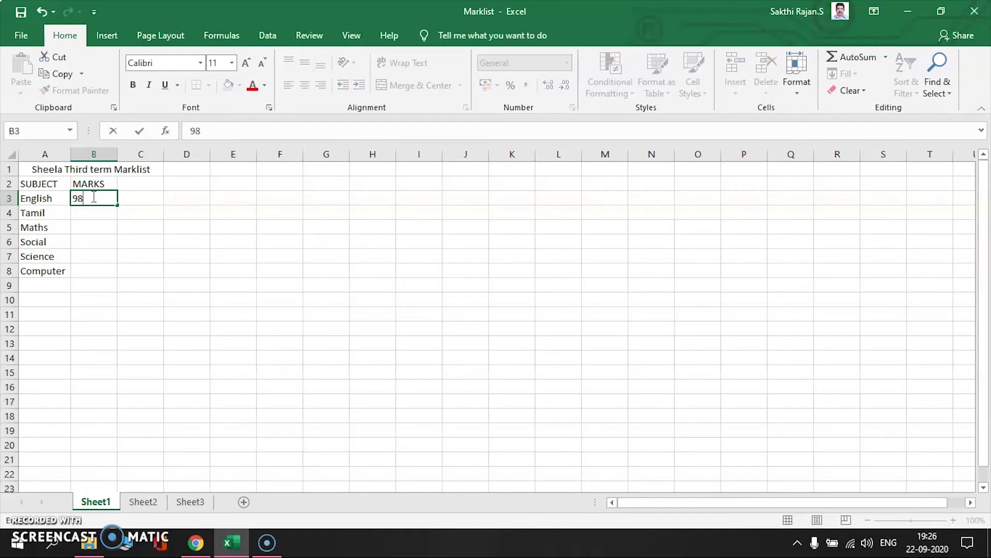
key("Return")
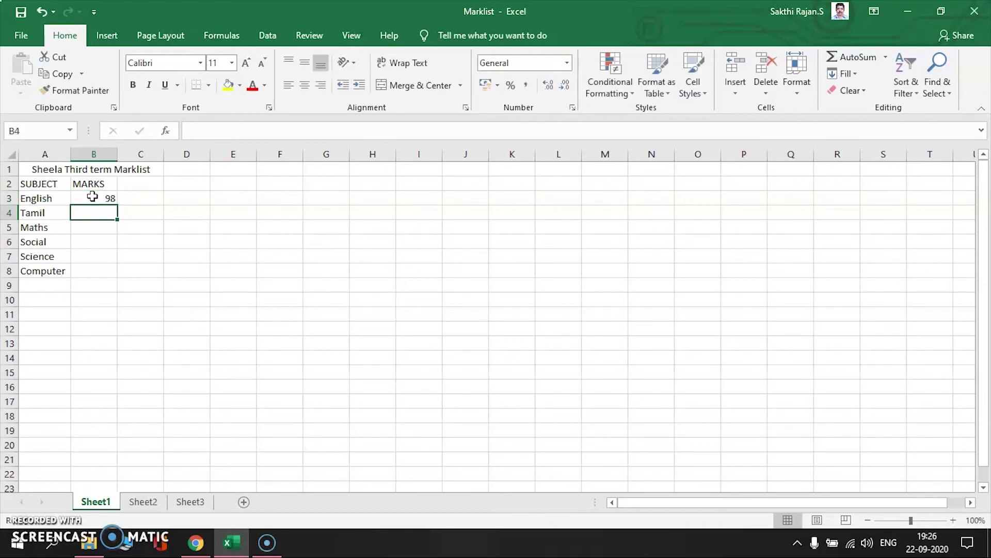
type("67")
key("Return")
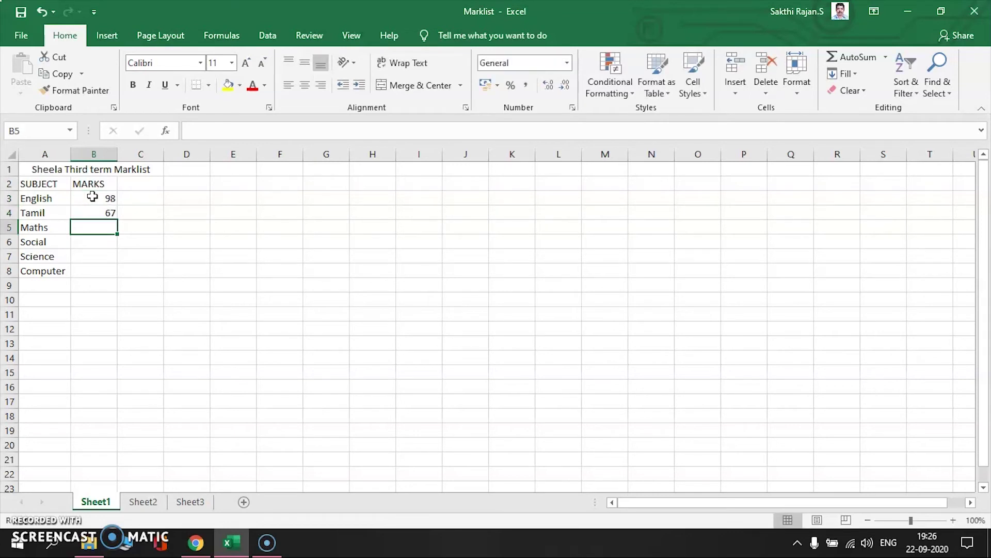
type("78")
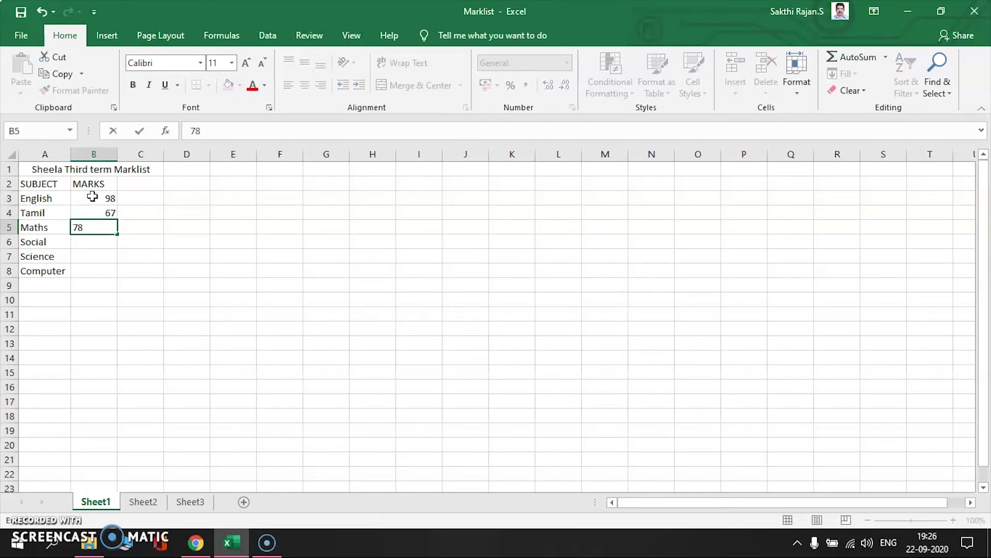
key("Return")
type("90")
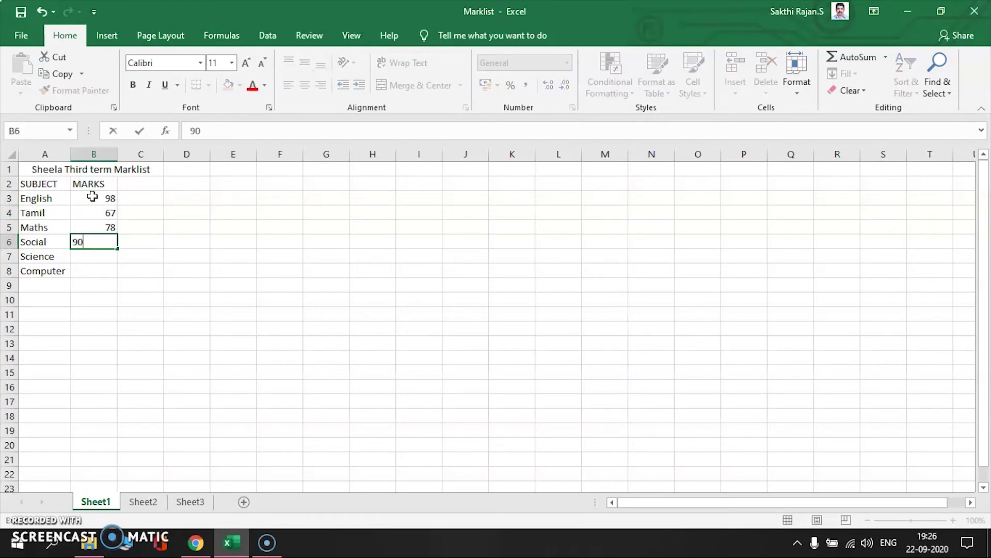
key("Return")
type("93")
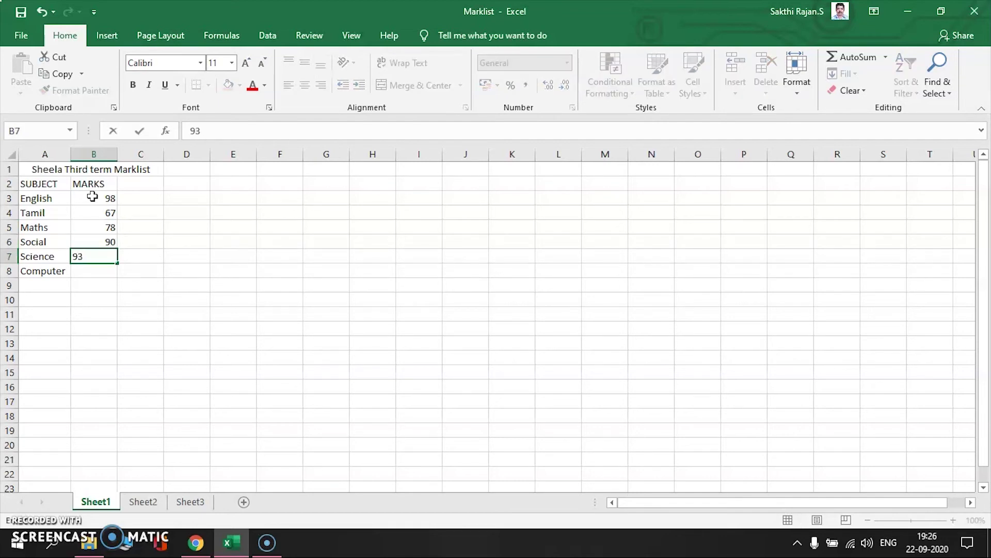
key("Return")
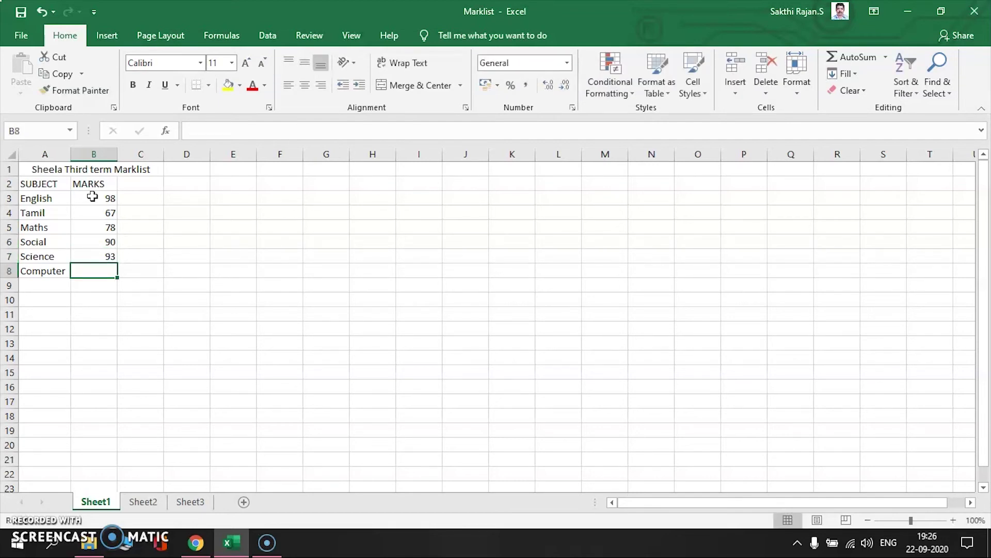
type("84")
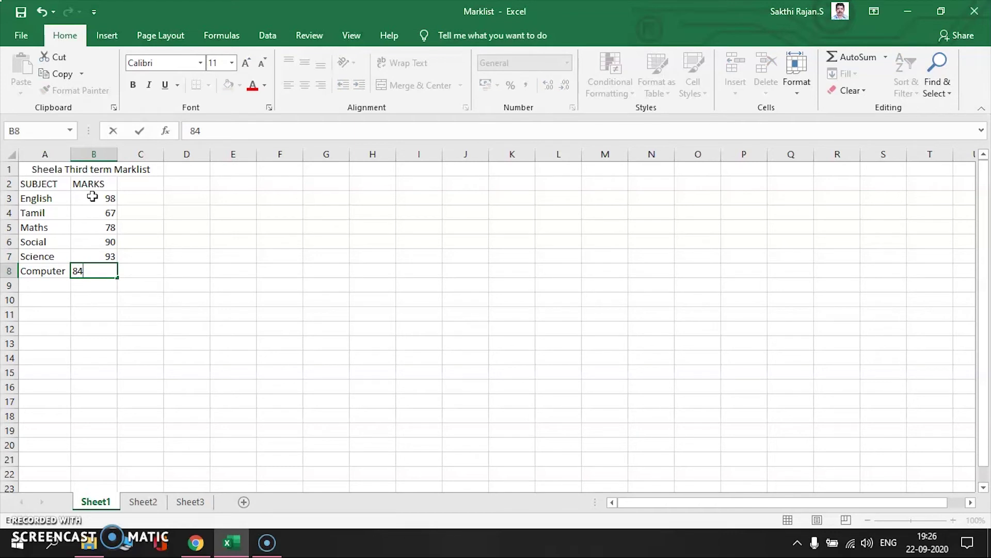
Step: Enter the row label Total in cell A9 and select cell B9 beside it
left_click(49, 285)
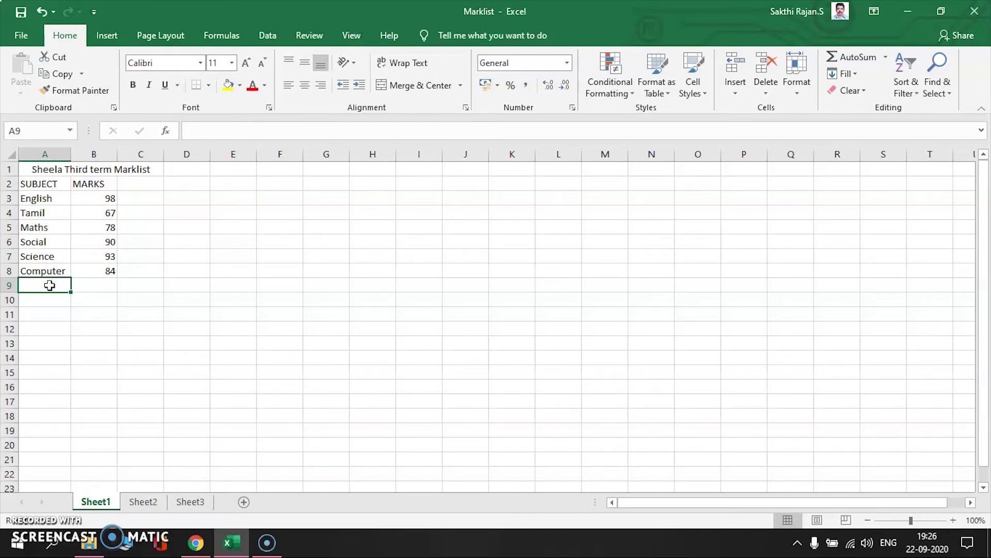
type("Total")
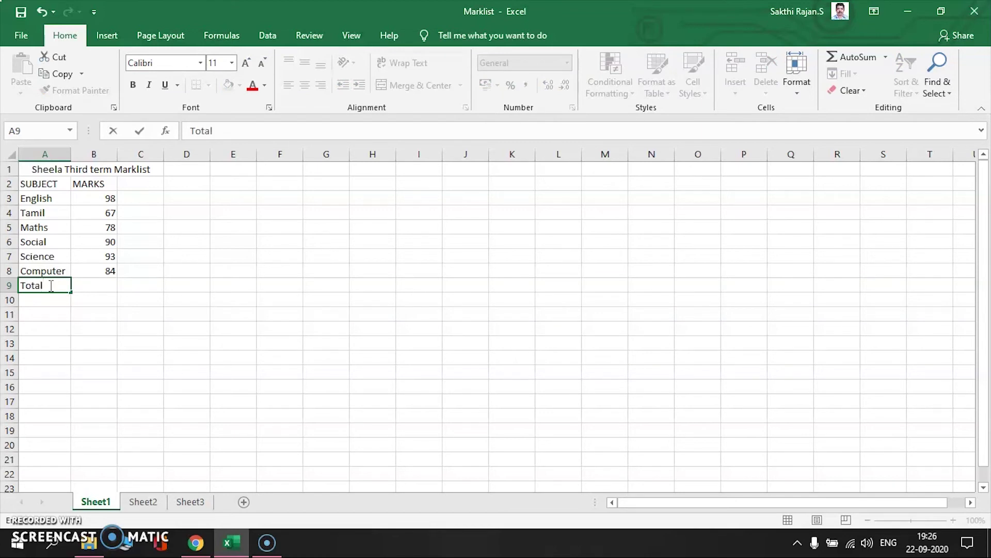
left_click(88, 288)
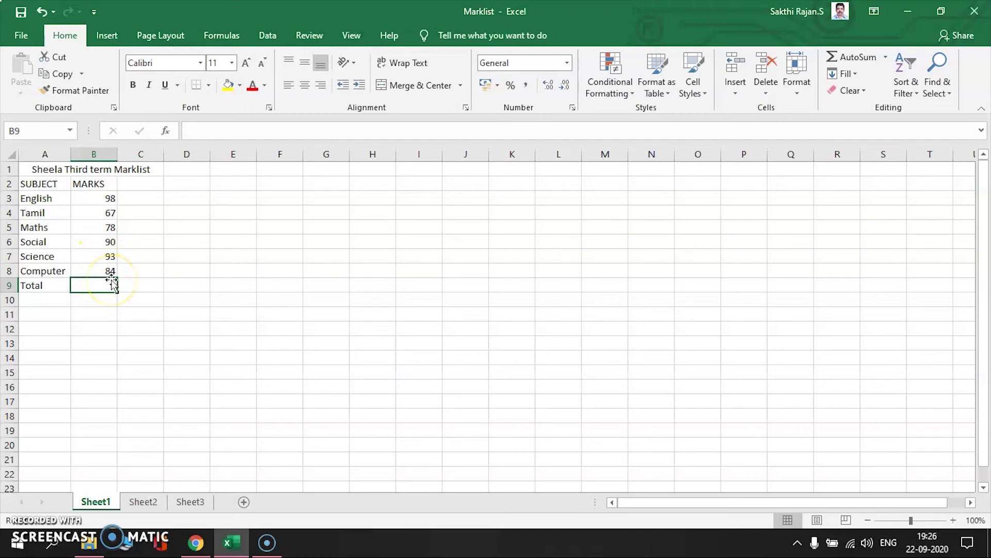
left_click(97, 199)
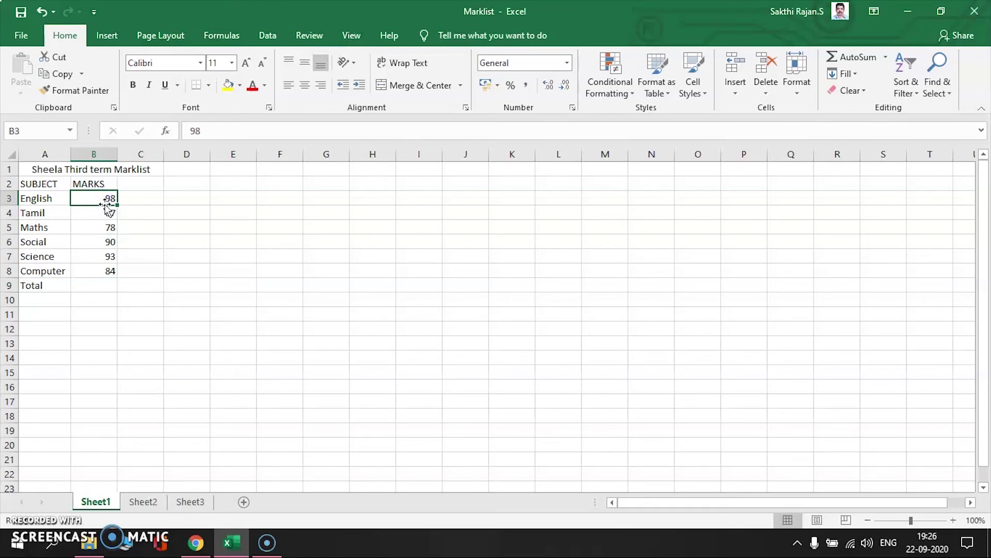
double_click(107, 197)
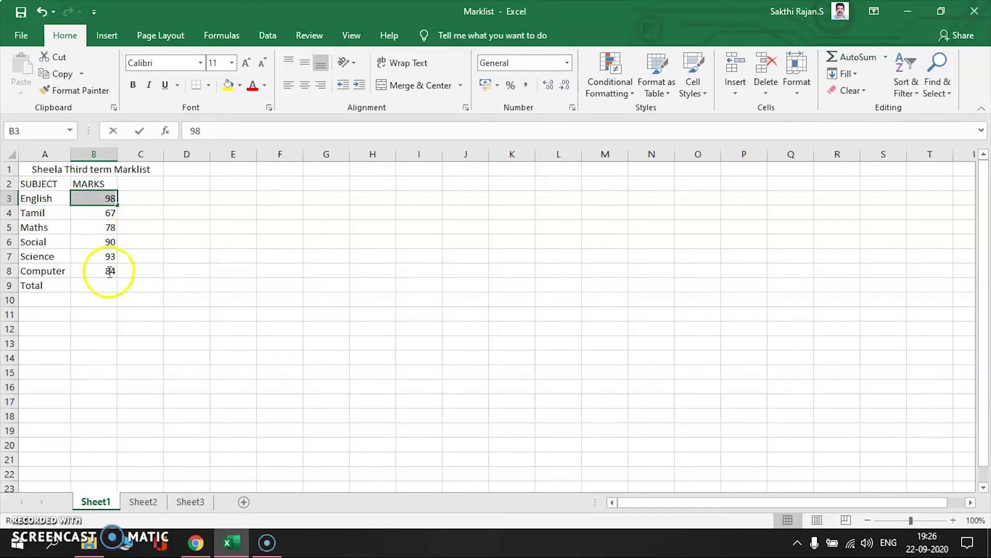
left_click(97, 197)
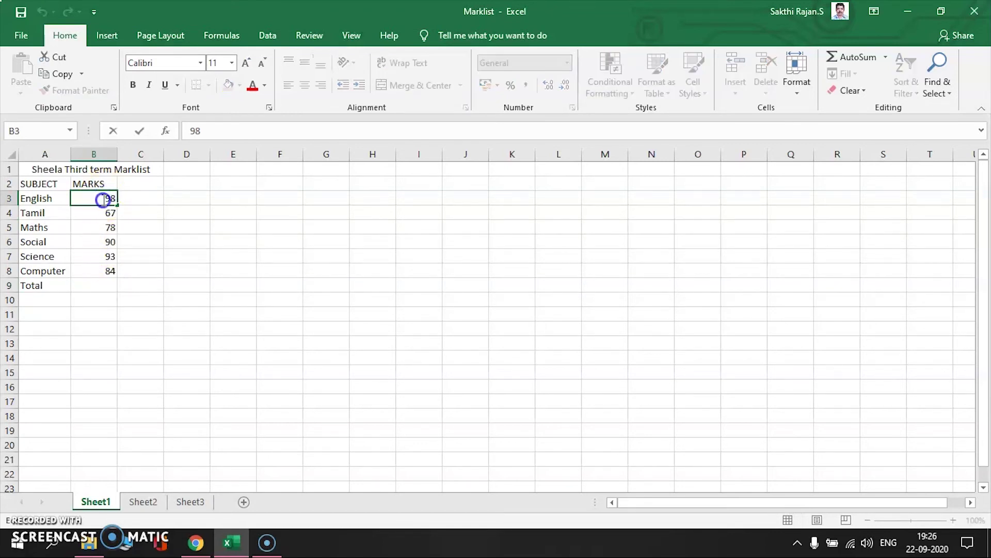
left_click(99, 225)
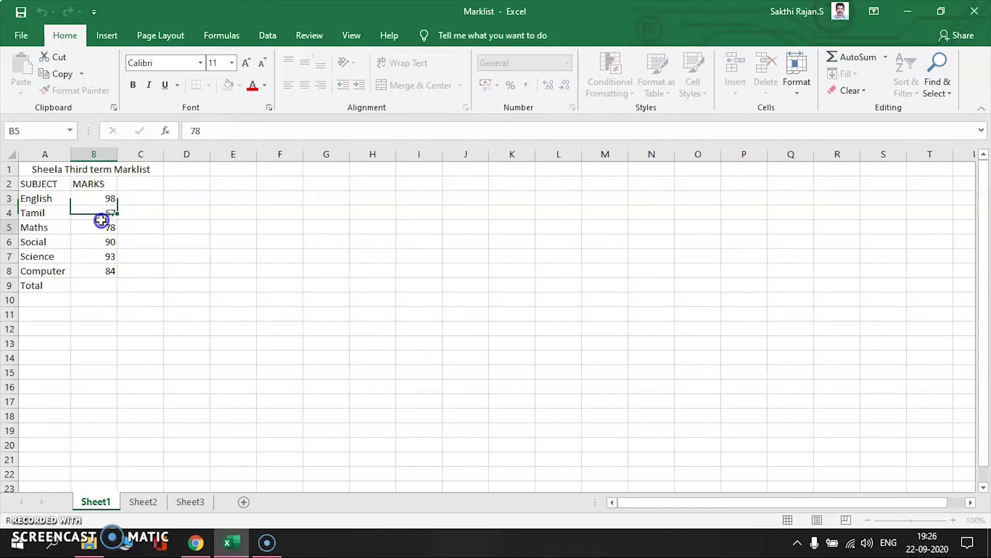
left_click(101, 200)
left_click_drag(101, 204, 106, 213)
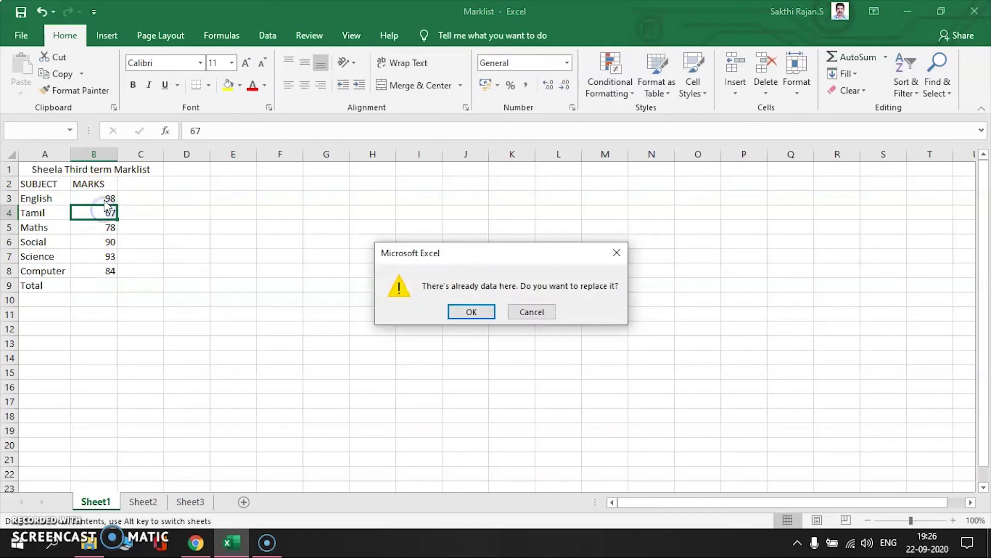
left_click(535, 311)
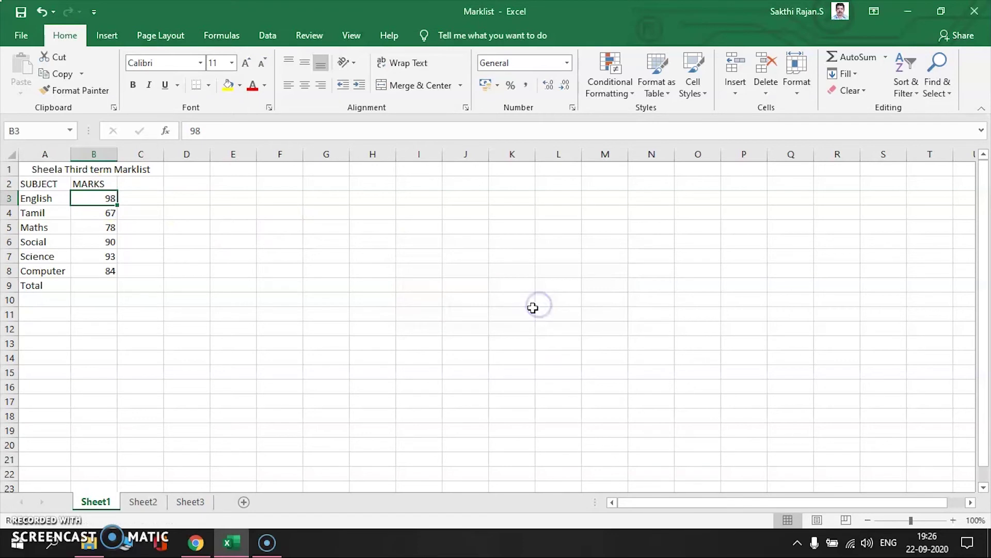
Step: Try totalling the marks in B3 to B8 with AutoSum, inspect the formula in cell B9, and undo the total
left_click_drag(105, 200, 99, 264)
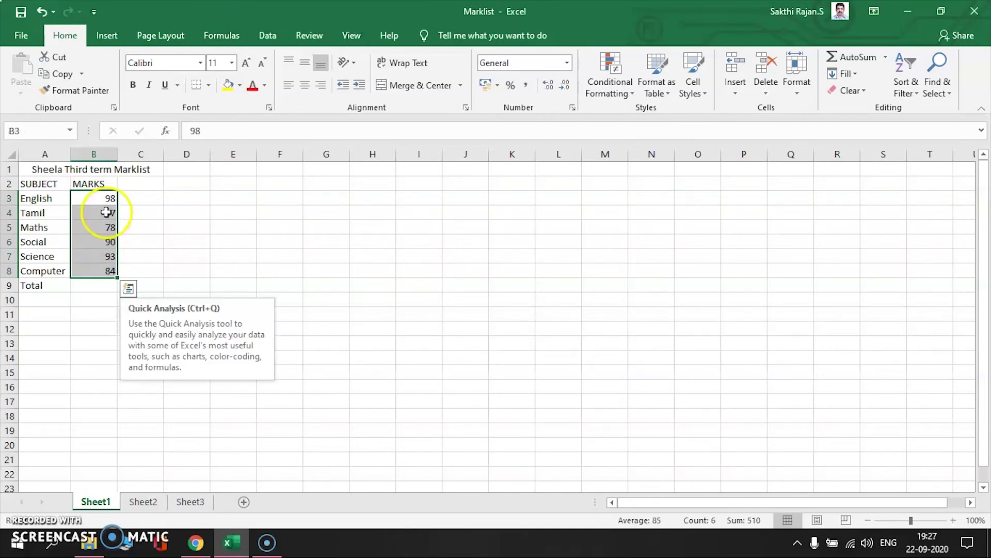
left_click(857, 59)
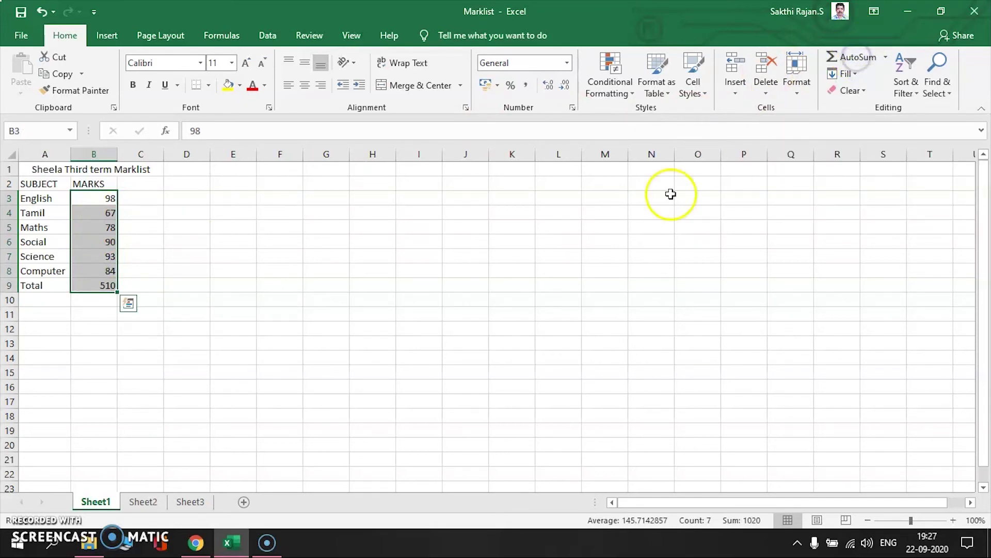
left_click(95, 312)
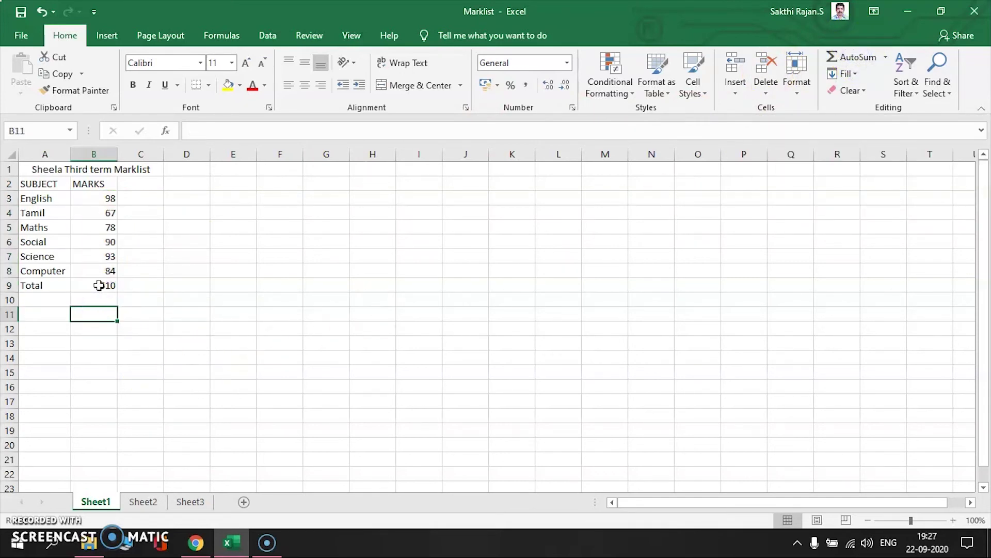
left_click(101, 287)
left_click(105, 287)
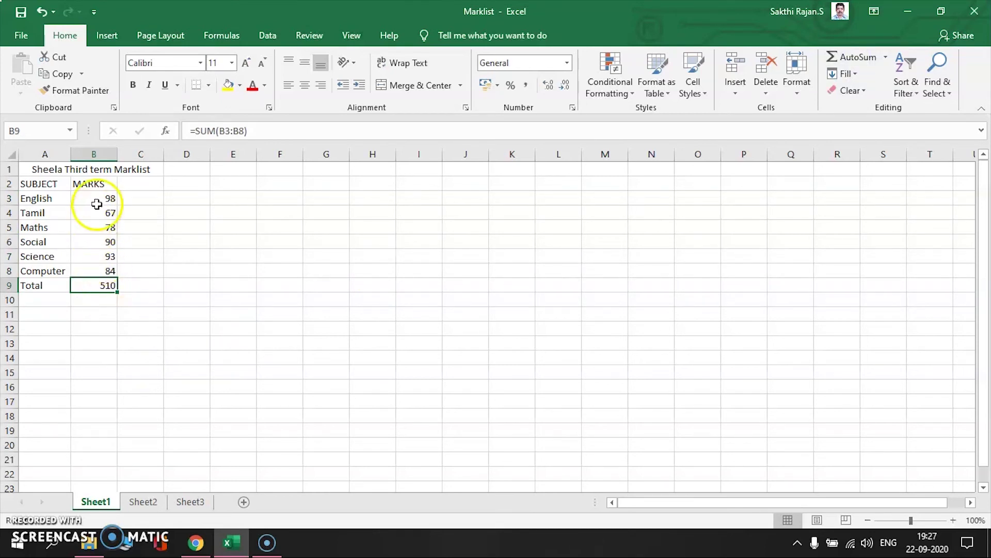
left_click(41, 12)
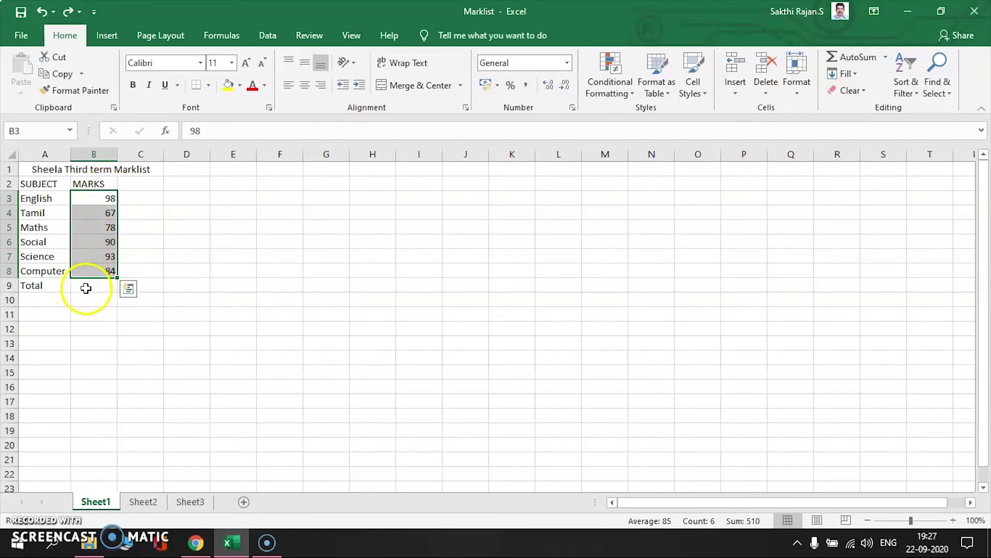
Step: Apply AutoSum to the marks in B3 to B8 again, inspect the formula in cell B9, and undo it
left_click(859, 57)
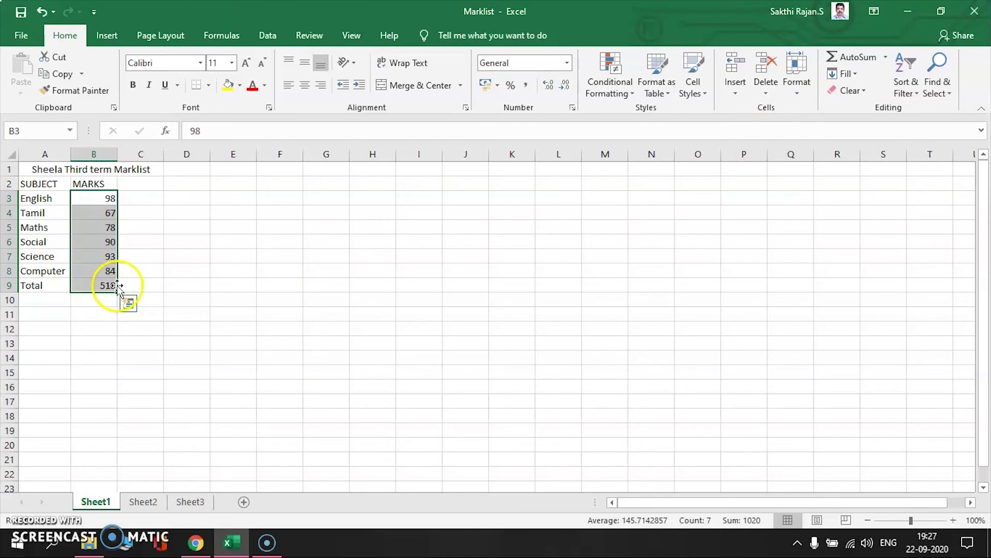
left_click(132, 284)
left_click(99, 286)
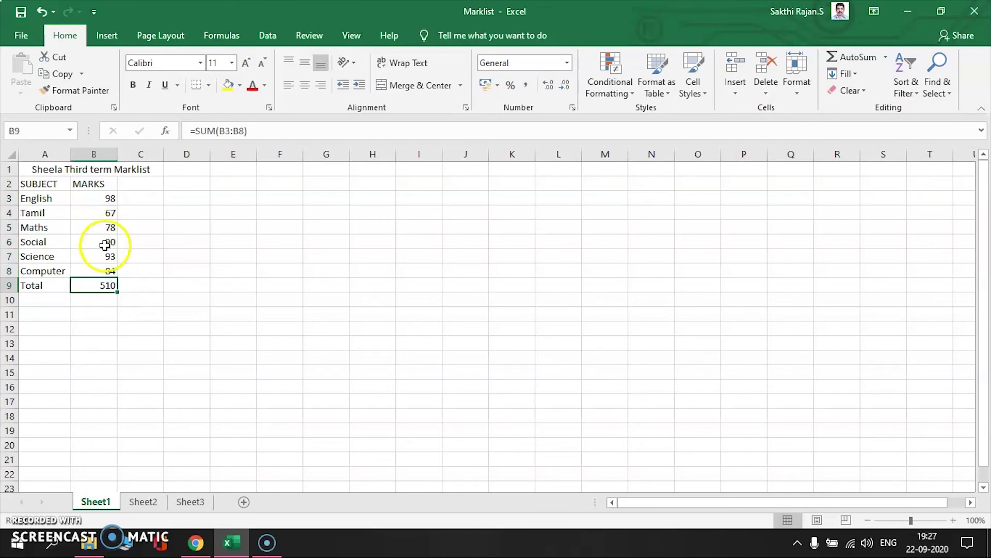
left_click(98, 198)
left_click(101, 283)
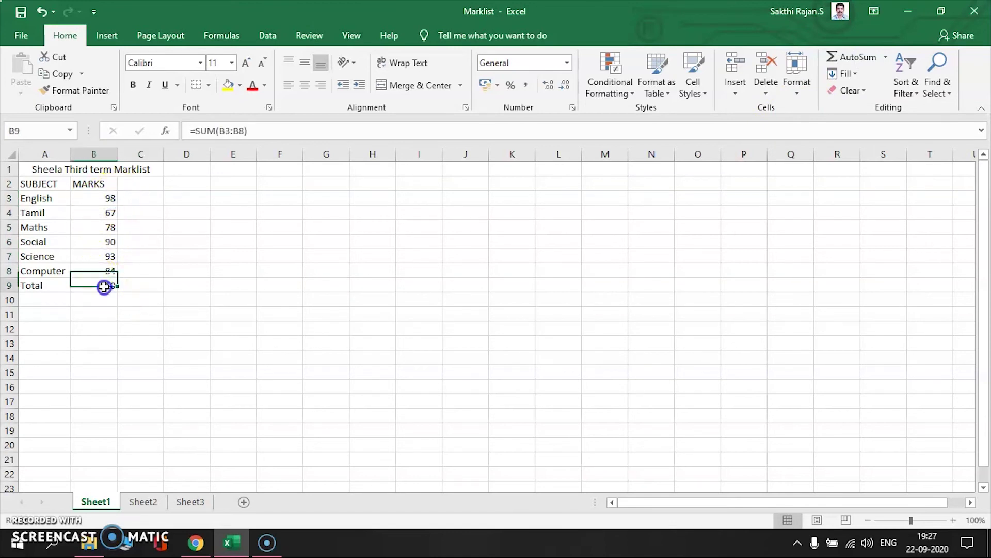
left_click(41, 12)
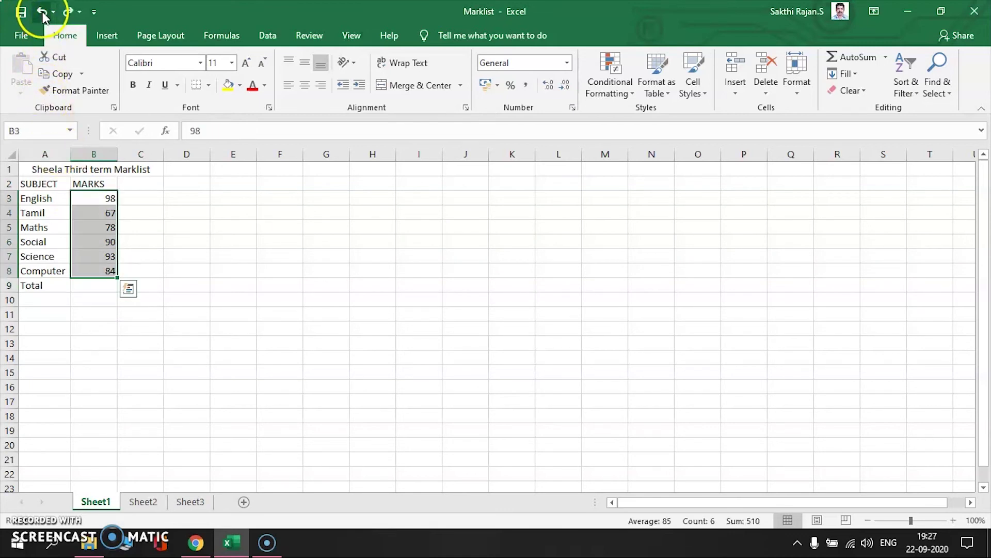
left_click(42, 11)
Step: Enter the formula =SUM(B3:B8) in cell B9 beside Total and reselect that cell
left_click(103, 292)
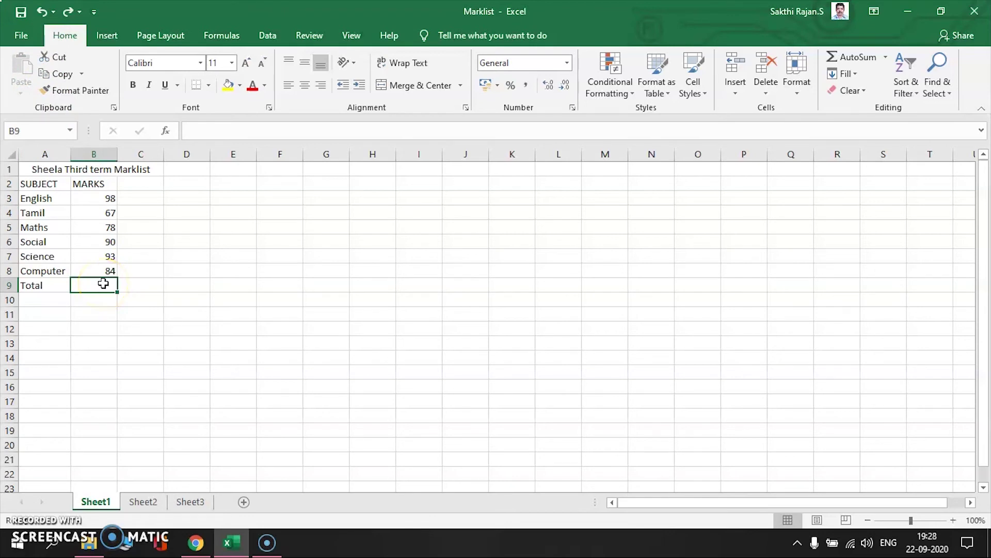
type("=")
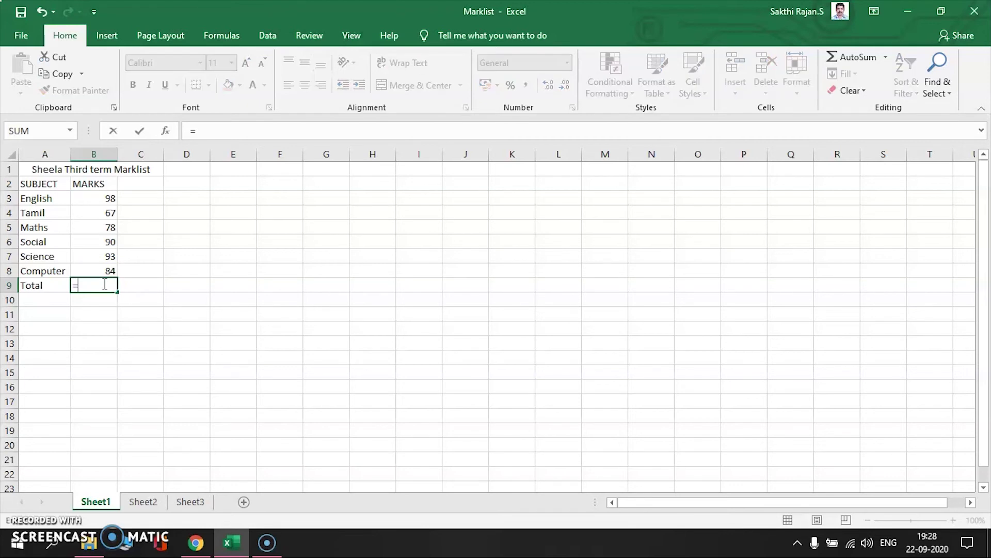
type("SUM")
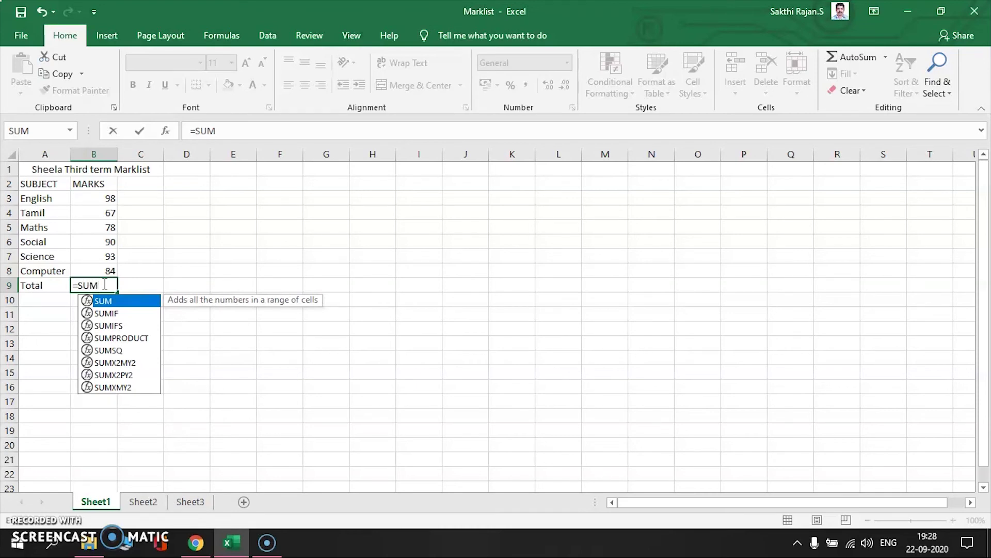
type("(")
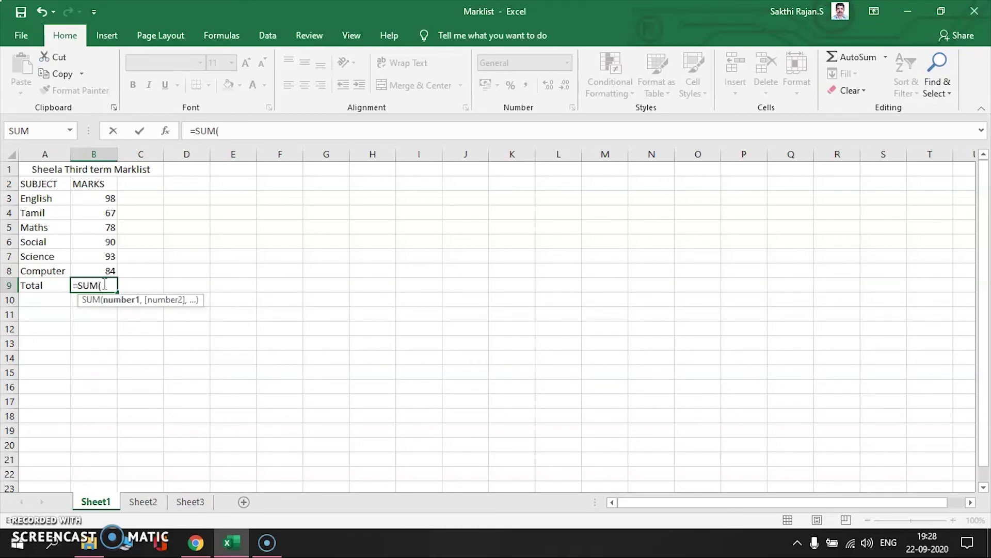
type("B3")
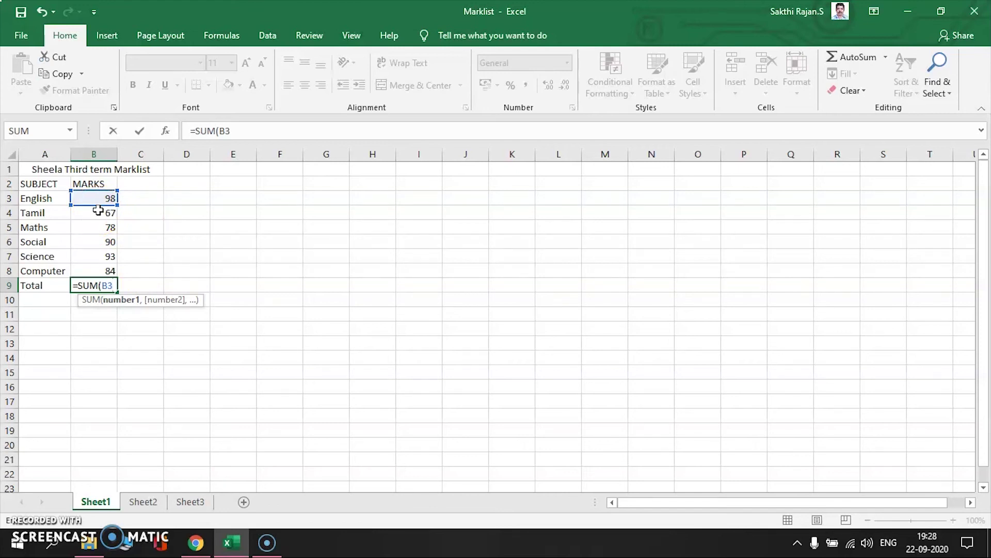
type(":B")
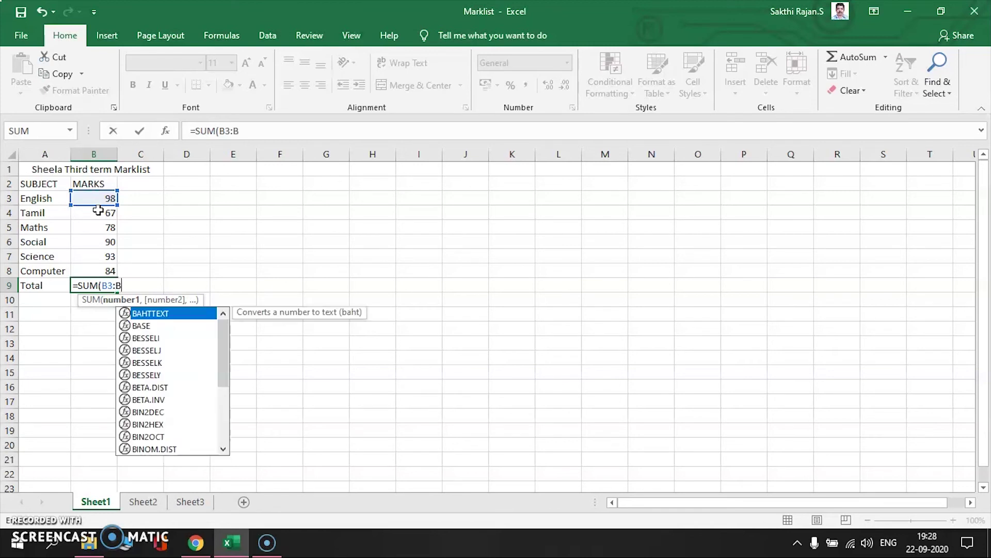
type("8")
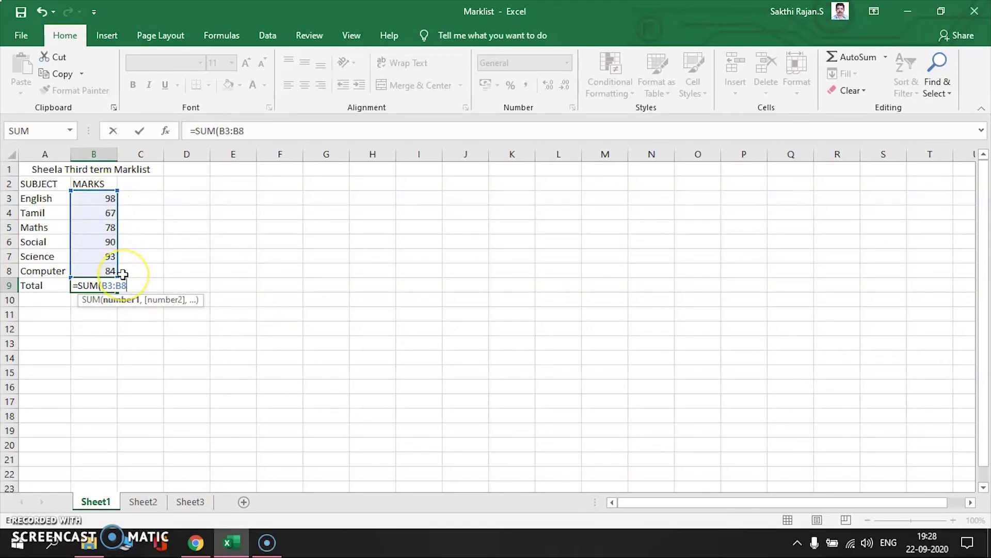
type(")")
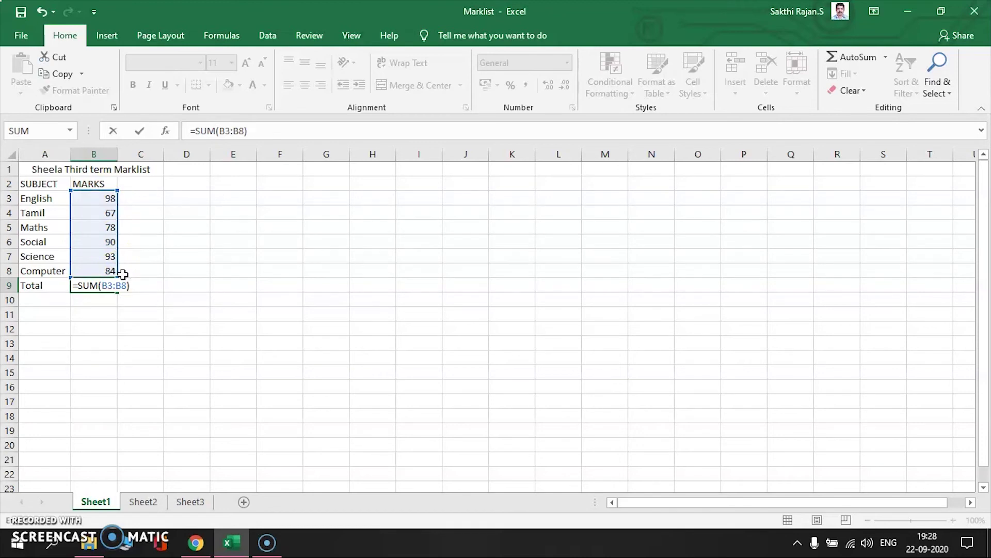
key("Return")
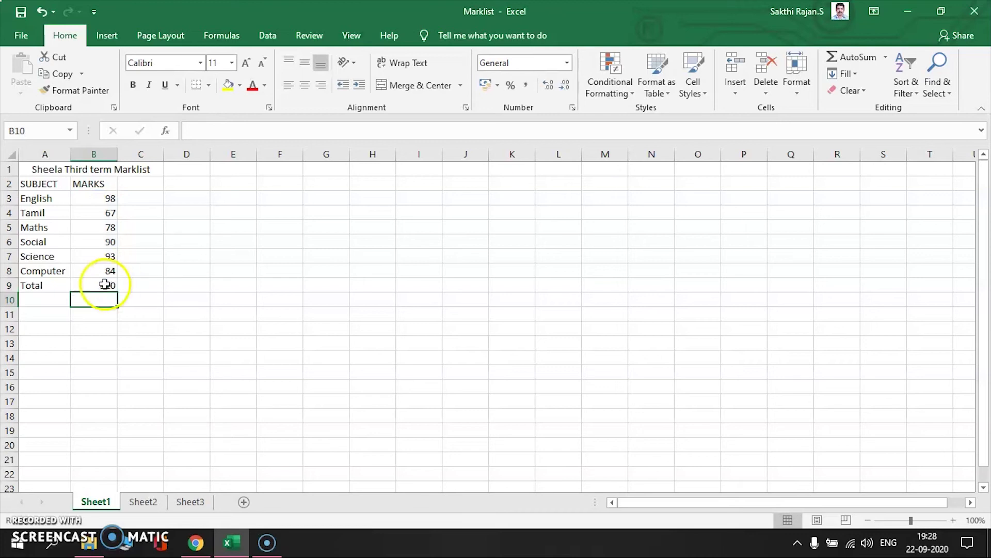
left_click(105, 284)
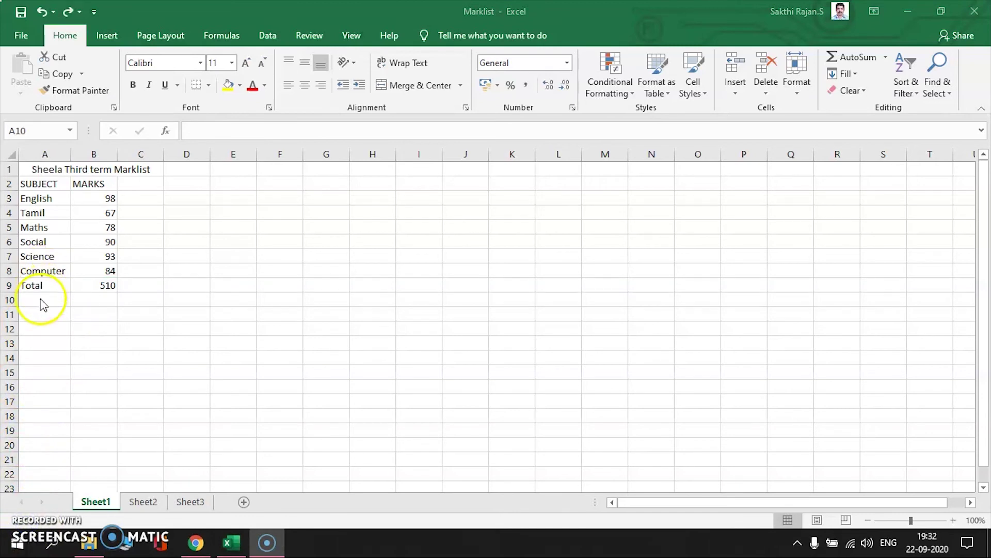
Step: Enter the row label Percentage in cell A10 and widen column A slightly so the label fits
left_click(40, 302)
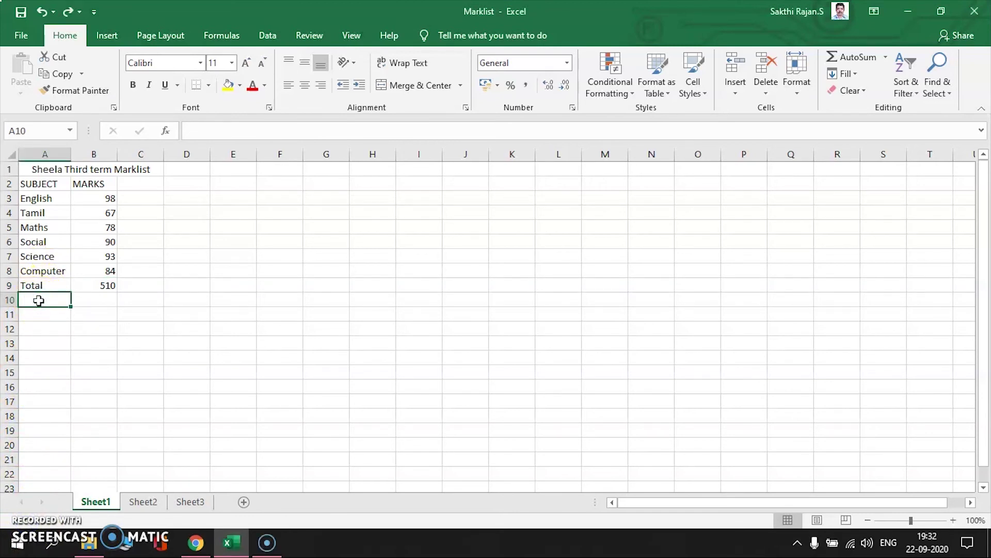
type("Perce")
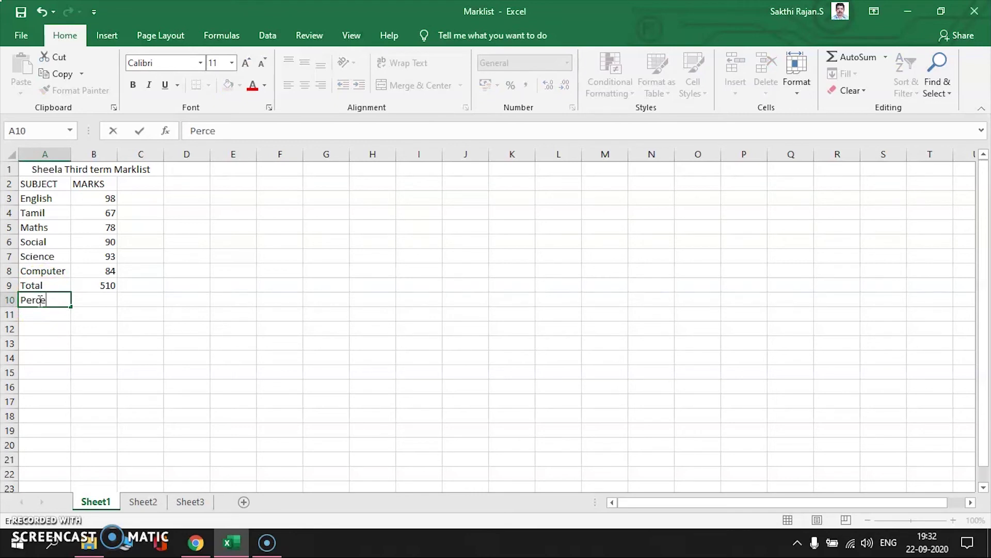
type("ntage")
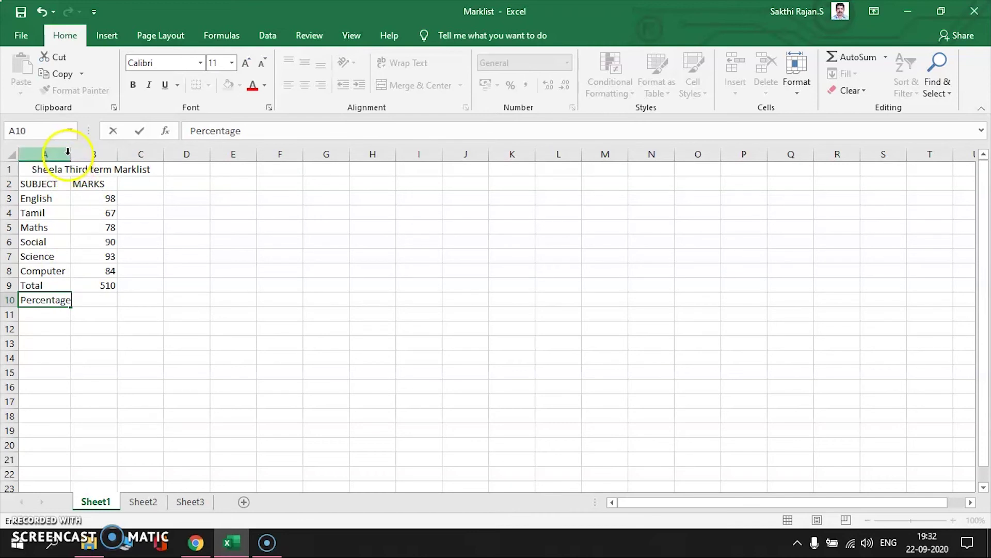
left_click(70, 158)
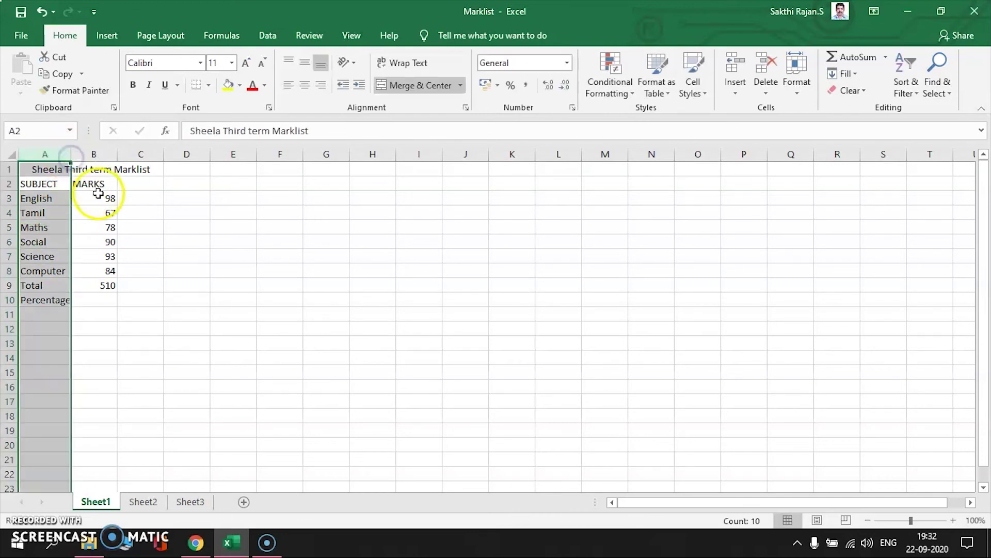
left_click(92, 198)
left_click_drag(71, 155, 74, 155)
Step: Try to enter the formula =(B9/600*100 in cell B10 beside Percentage, declining the suggested correction
left_click(89, 302)
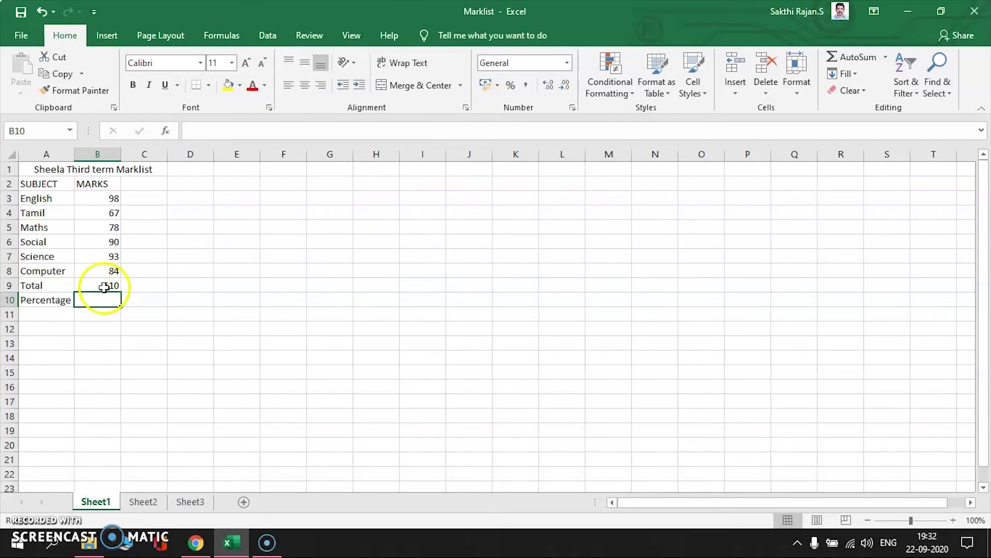
type("=")
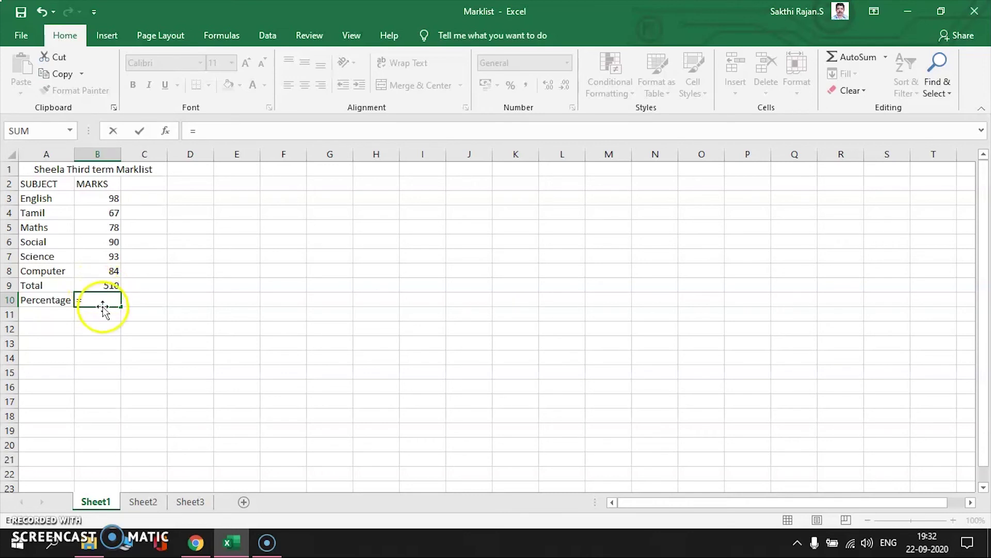
type("(b")
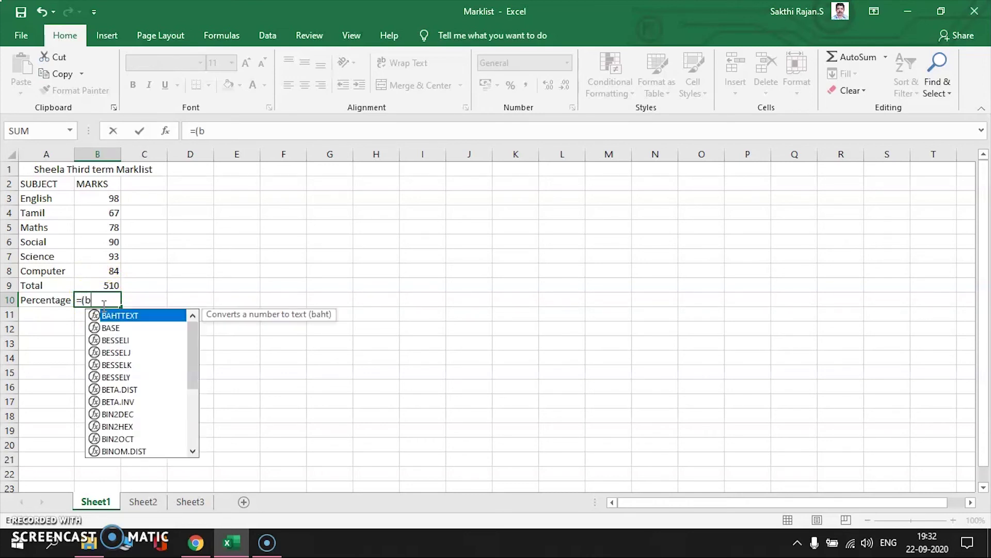
key("BackSpace")
type("B9")
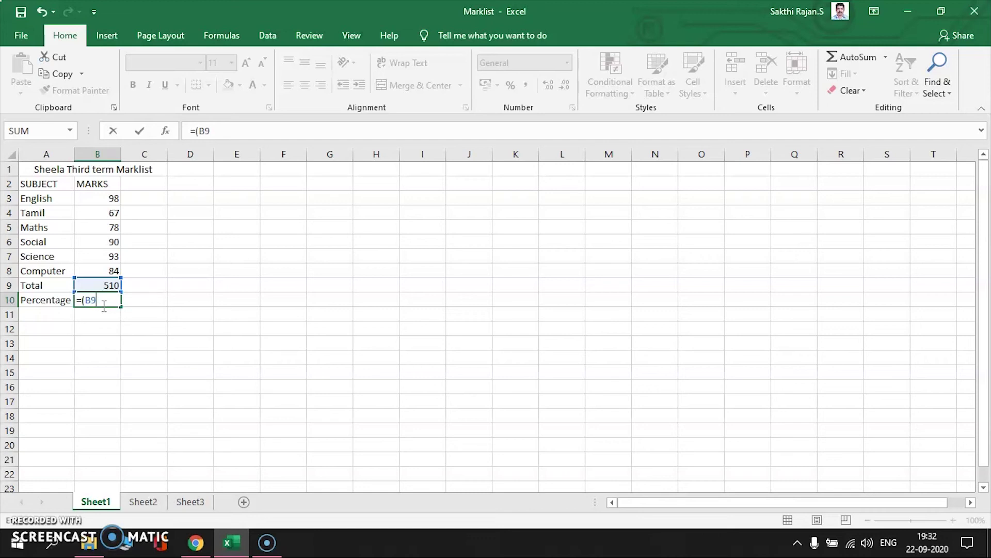
type("/")
type("600*100")
key("Return")
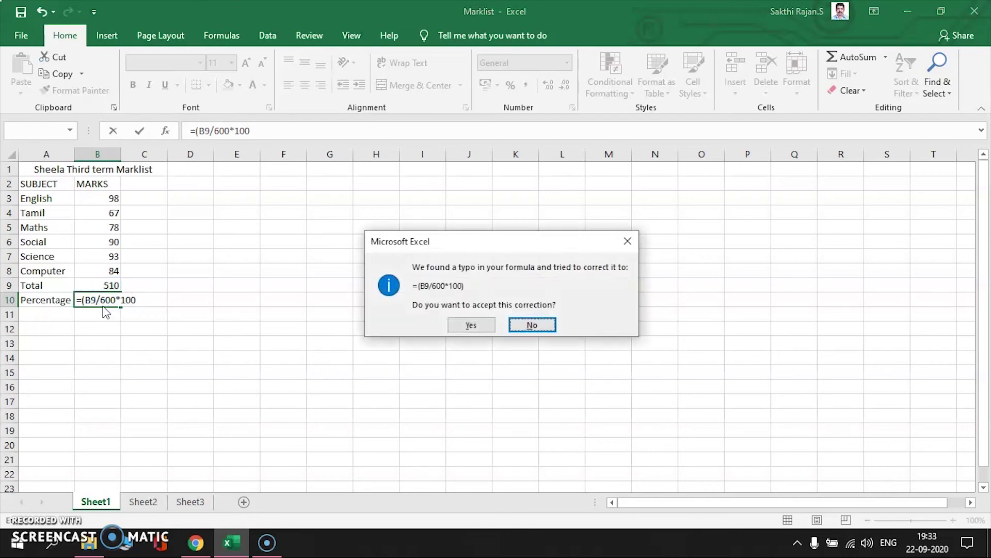
left_click(627, 243)
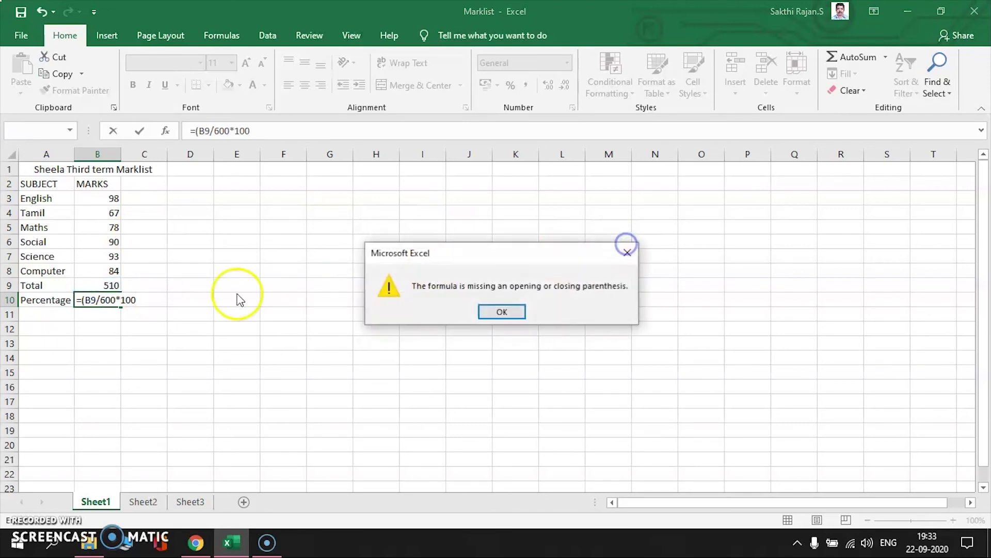
left_click(491, 308)
Step: Add the missing closing parenthesis after 600 to make the formula in cell B10 =(B9/600)*100, and reselect the cell
left_click(114, 299)
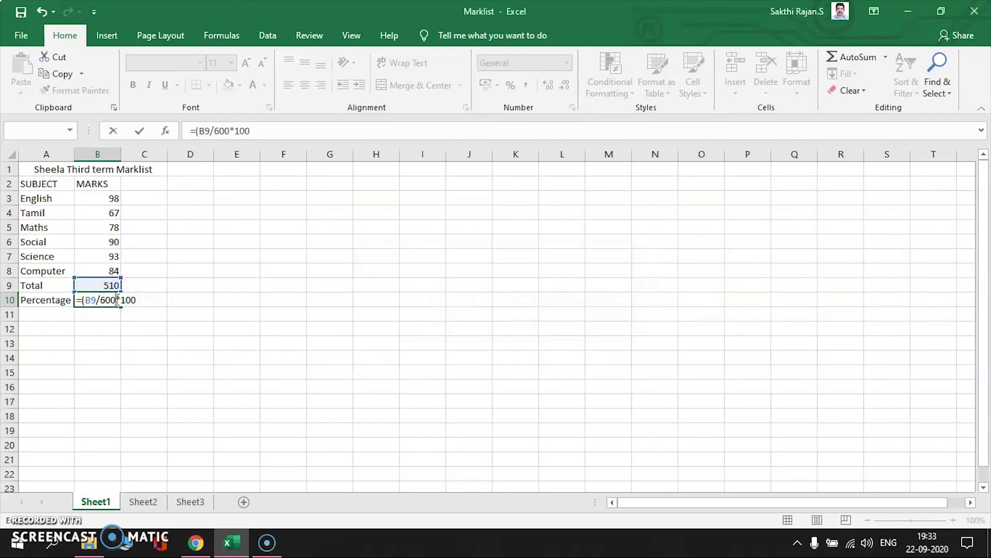
type(")")
key("Return")
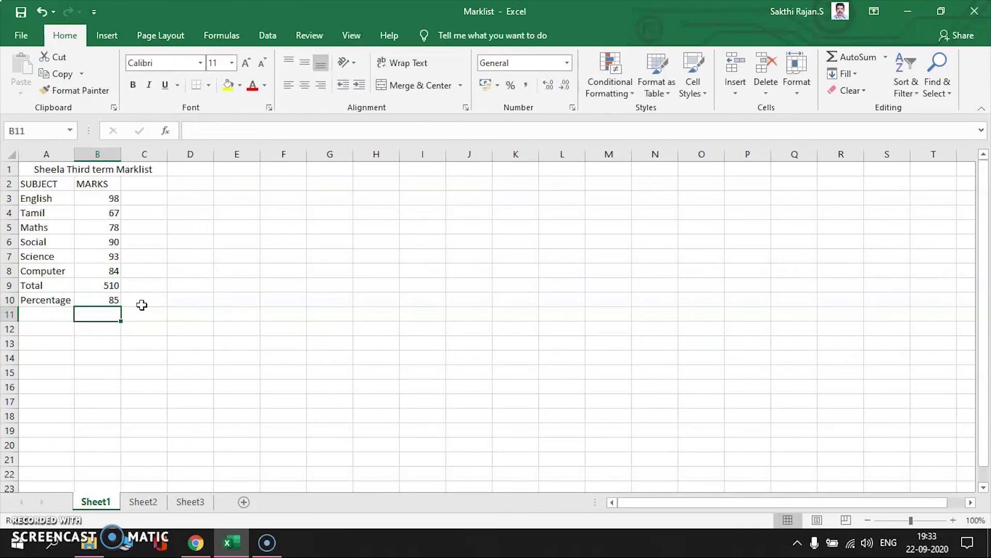
left_click(111, 301)
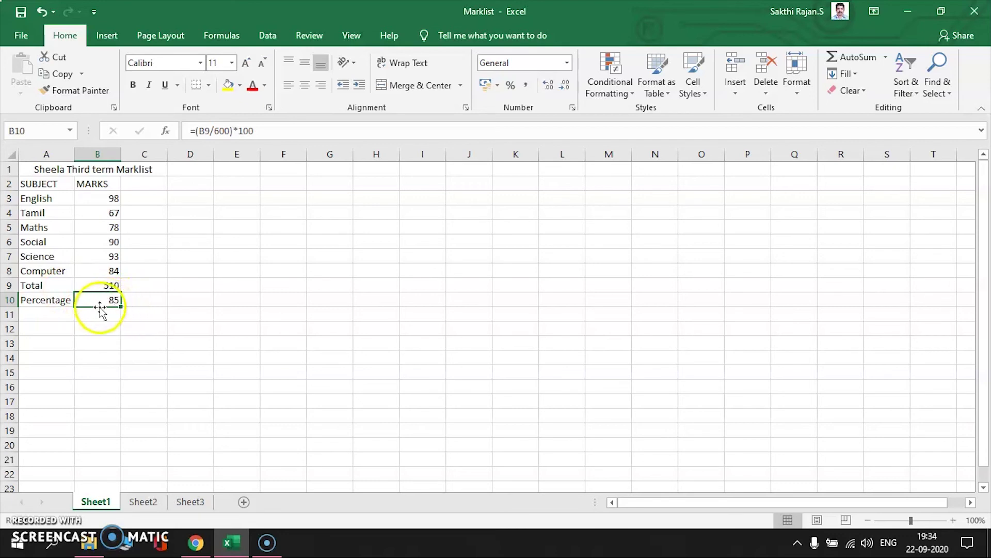
Step: Change the Maths mark in cell B5 to 90
left_click(22, 522)
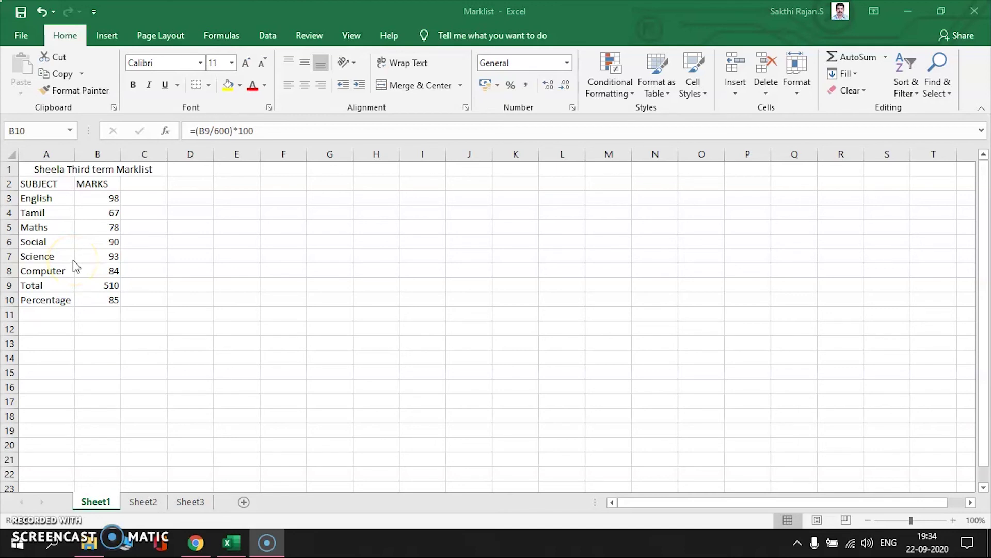
left_click(106, 226)
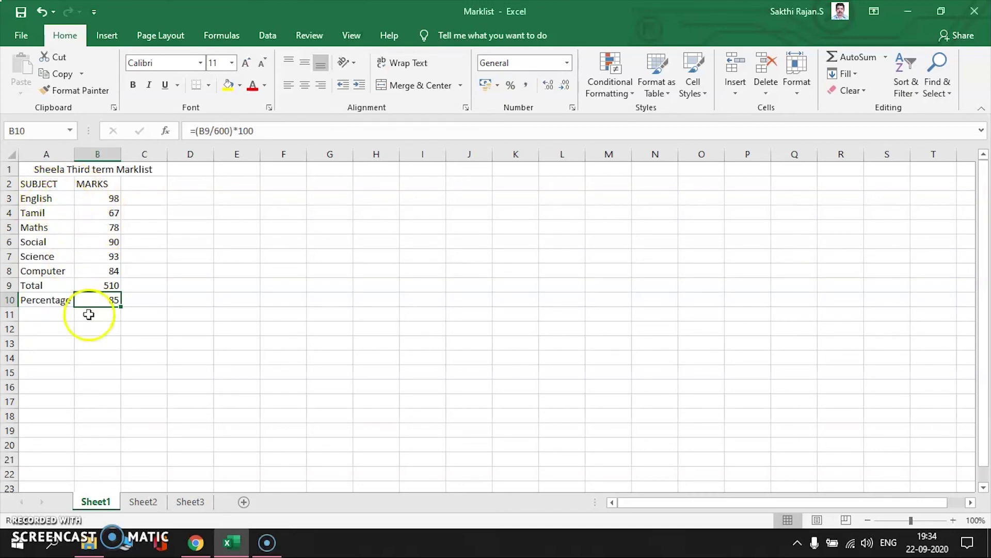
left_click(103, 228)
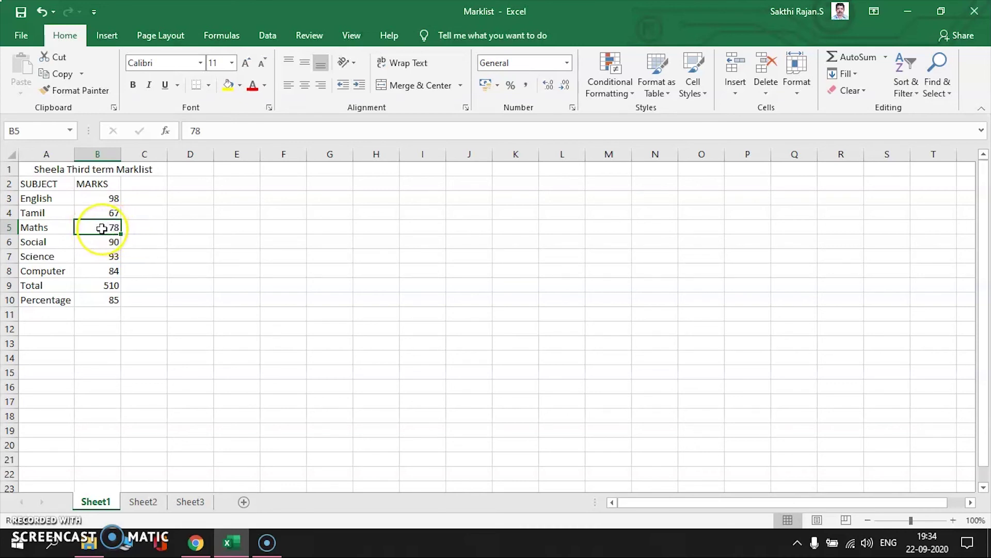
key("BackSpace")
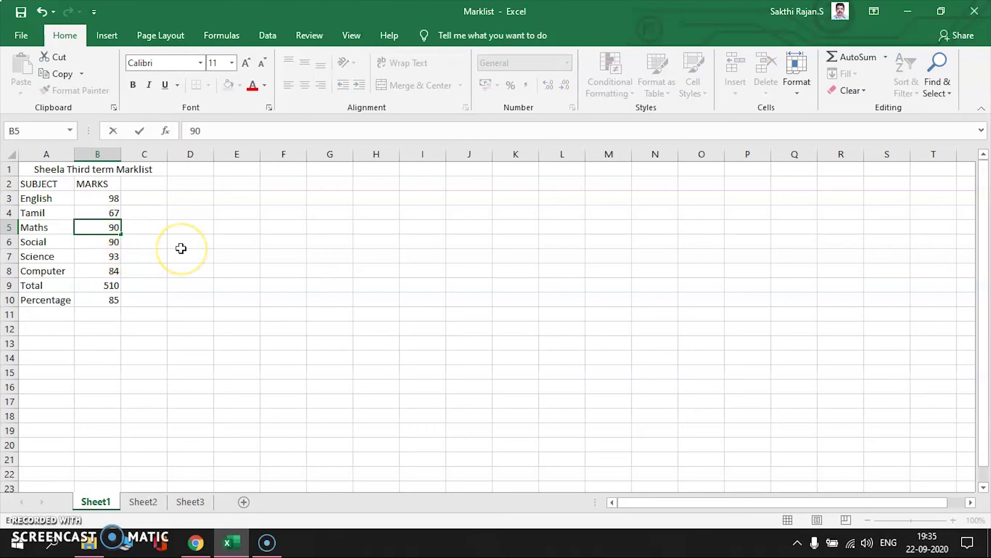
key("Return")
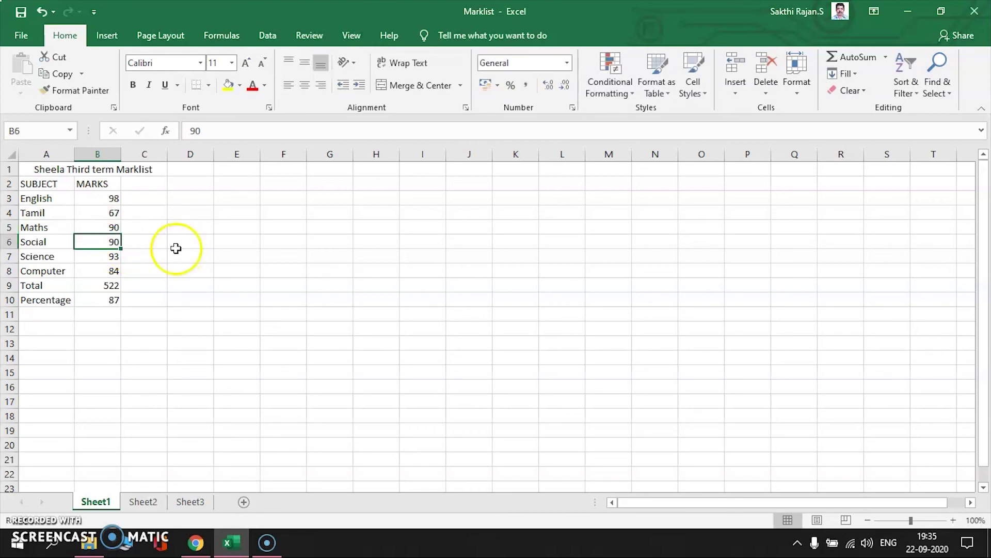
Step: Examine how the Total in B9 and the Percentage in B10 respond to the changed Maths mark
left_click(110, 272)
left_click(113, 285)
left_click(112, 297)
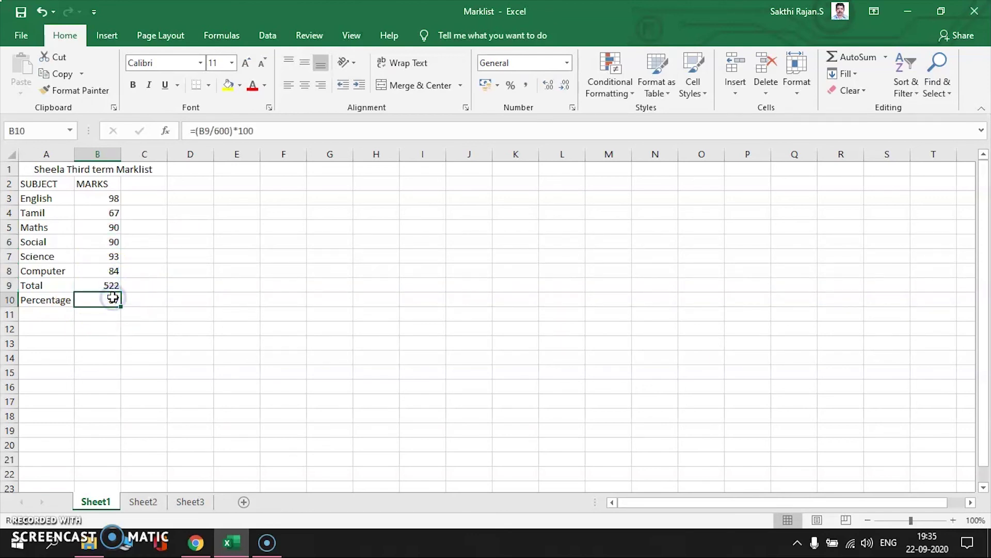
left_click(116, 288)
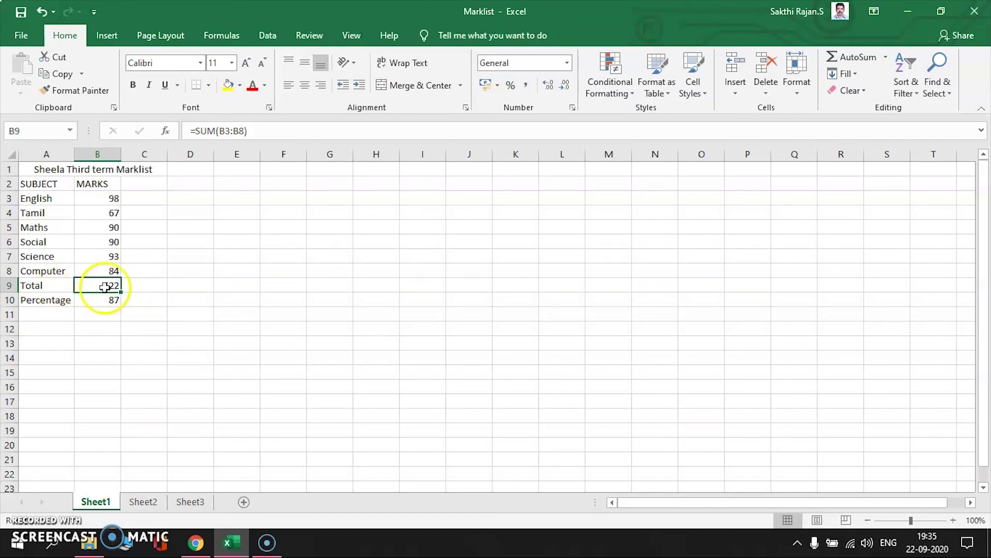
left_click(99, 230)
left_click(99, 243)
left_click(93, 287)
left_click(94, 298)
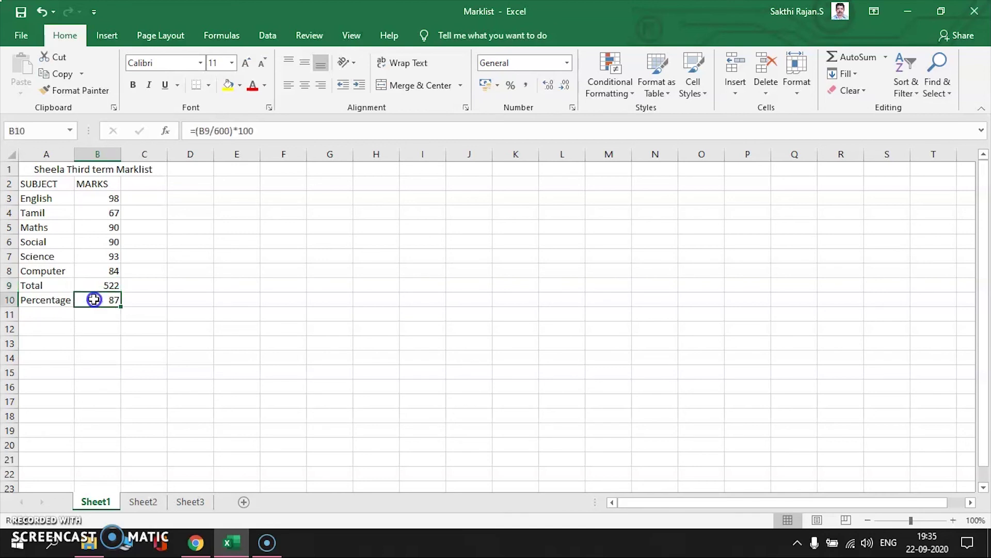
left_click(90, 286)
left_click(99, 300)
left_click(103, 285)
left_click(102, 295)
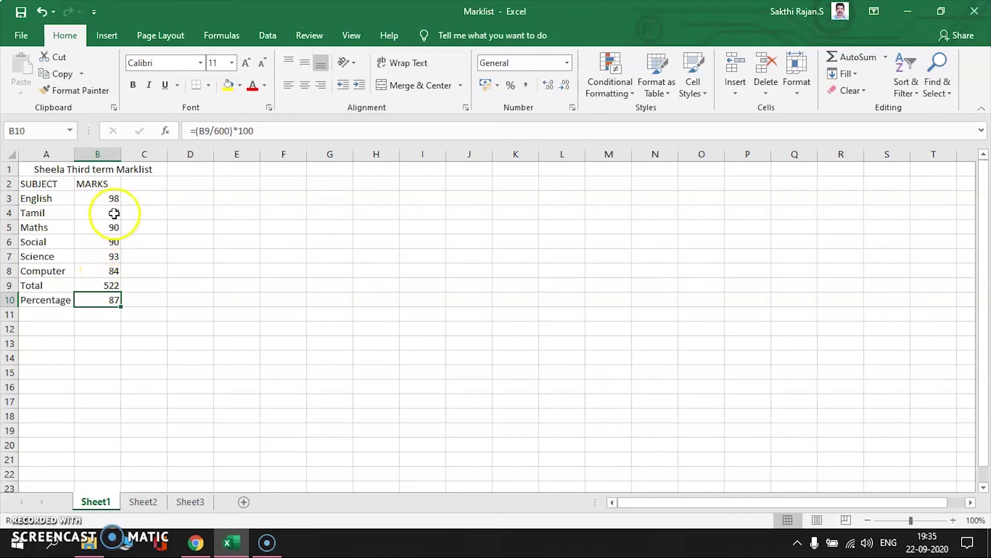
Step: Set the Maths mark in cell B5 back to 78
left_click(114, 233)
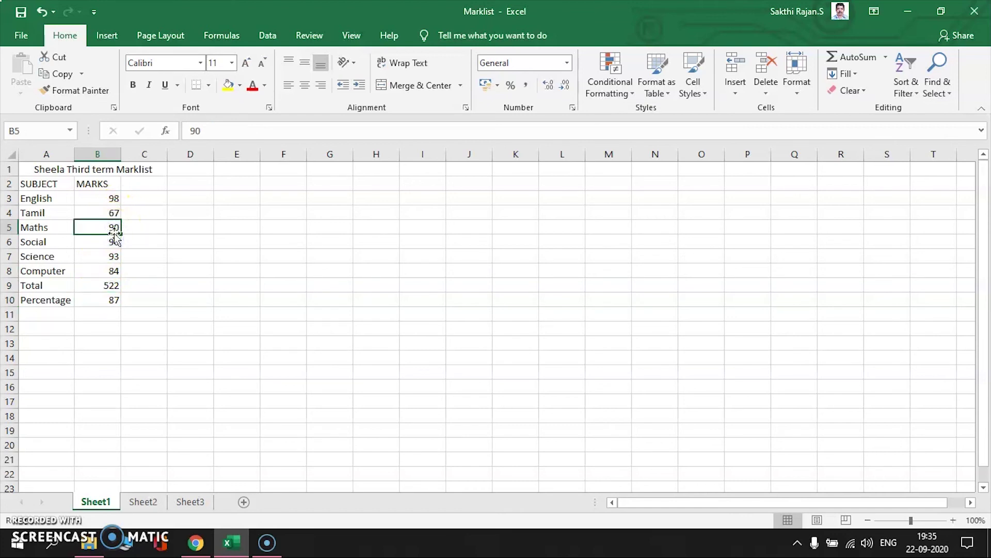
key("BackSpace")
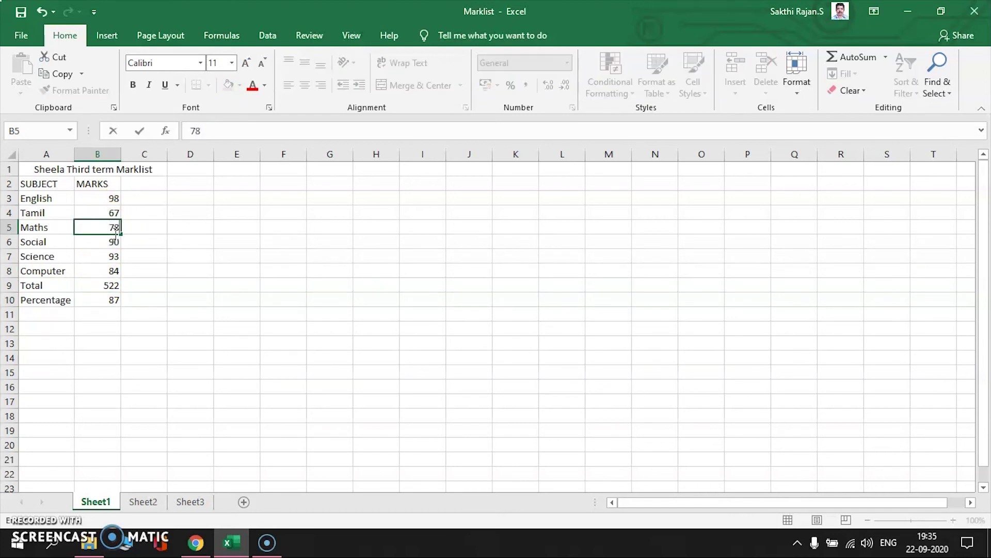
type("78")
key("Return")
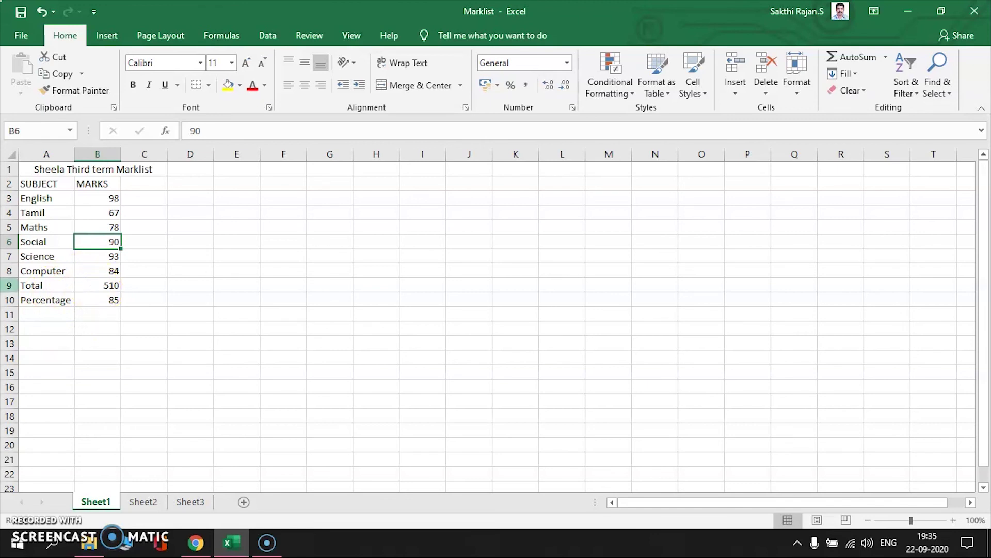
Step: Review the Total and Percentage cells against the subject marks they are calculated from
left_click(87, 285)
left_click(94, 302)
left_click(106, 285)
left_click(87, 228)
left_click(91, 211)
left_click(92, 195)
left_click(109, 289)
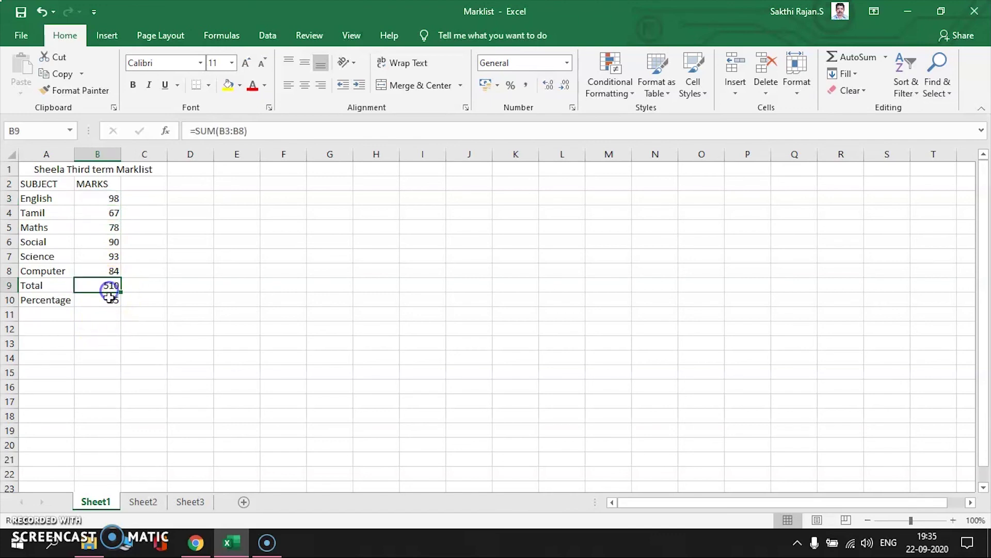
left_click(110, 301)
left_click(114, 290)
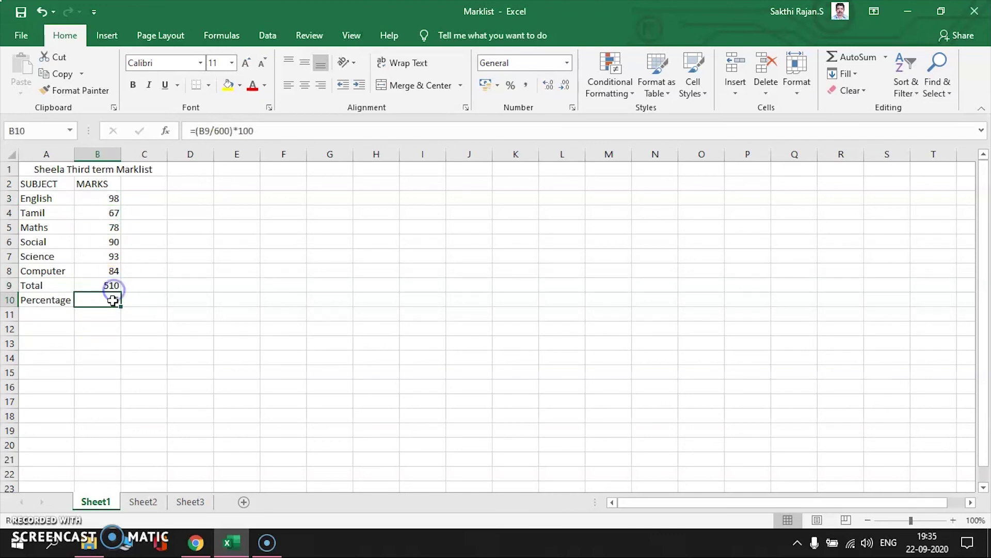
left_click(113, 301)
left_click(114, 287)
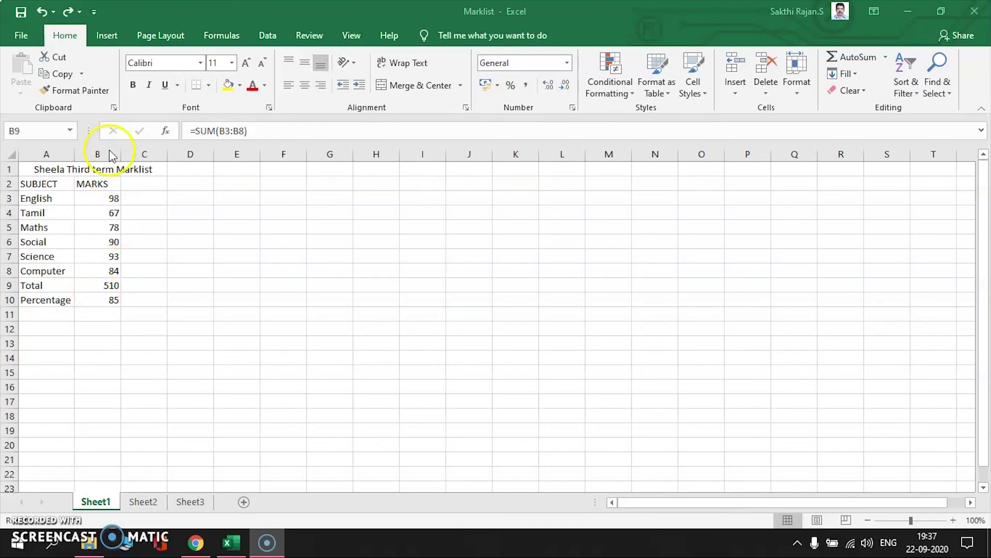
Step: Insert a 3-D Clustered Column chart of the mark list data
left_click(107, 36)
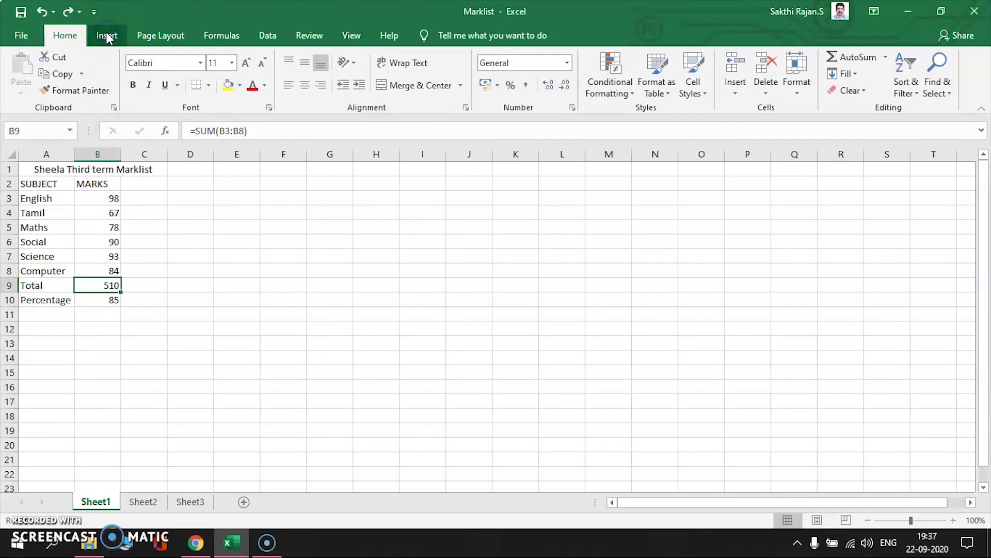
left_click(108, 36)
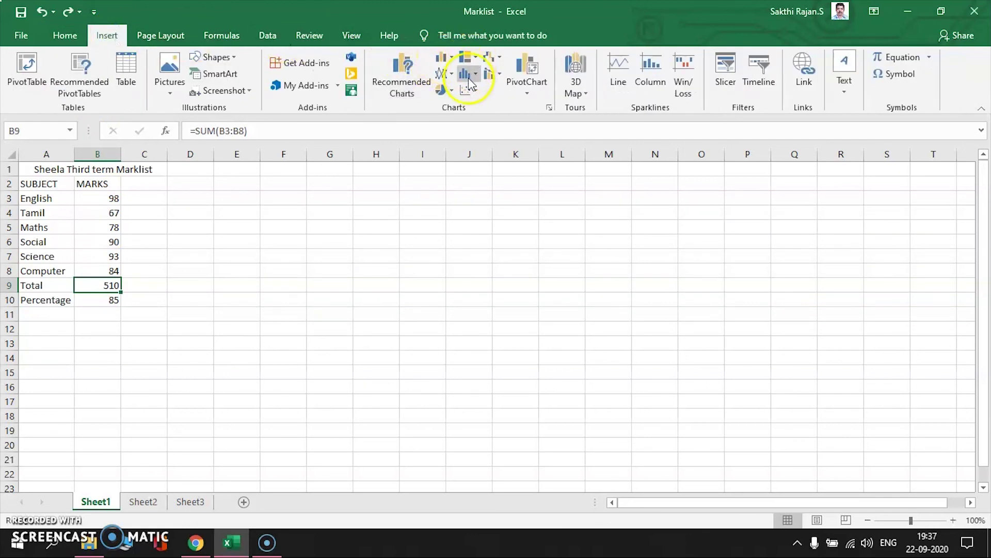
left_click(441, 58)
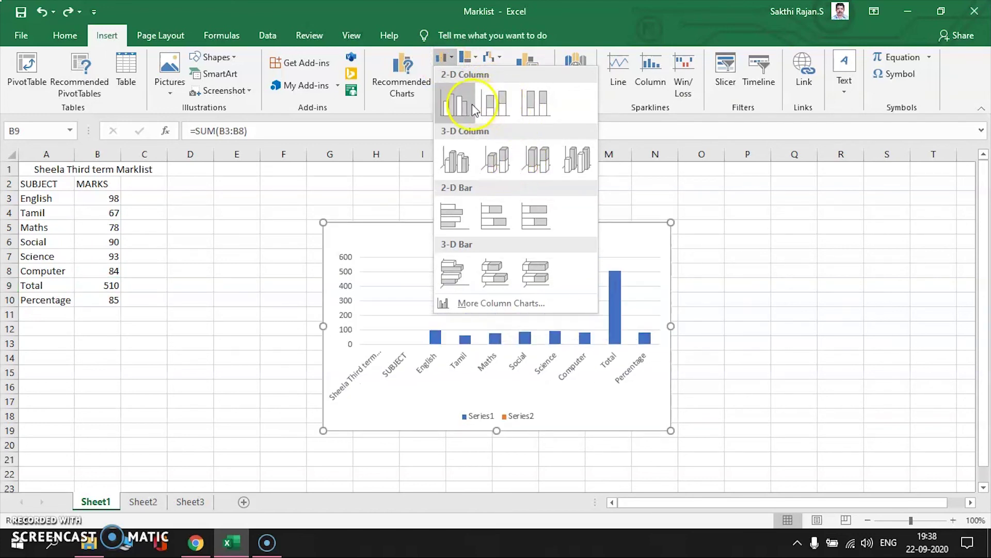
left_click(461, 160)
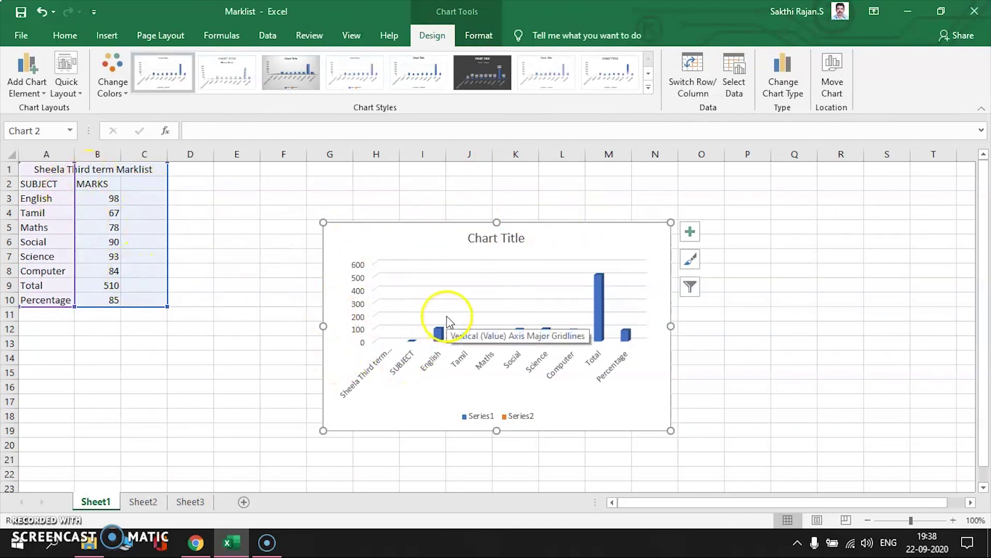
Step: Move the chart closer to the mark table, with its upper-left corner near cell F3
left_click_drag(392, 242, 352, 250)
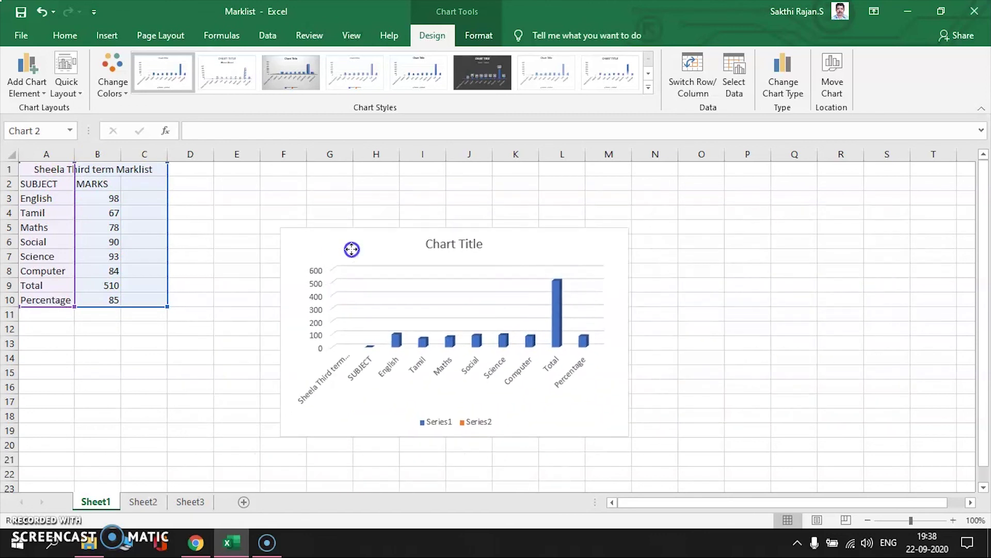
mouse_move(351, 249)
left_mouse_down()
mouse_move(495, 184)
mouse_move(398, 217)
mouse_move(323, 209)
left_mouse_up()
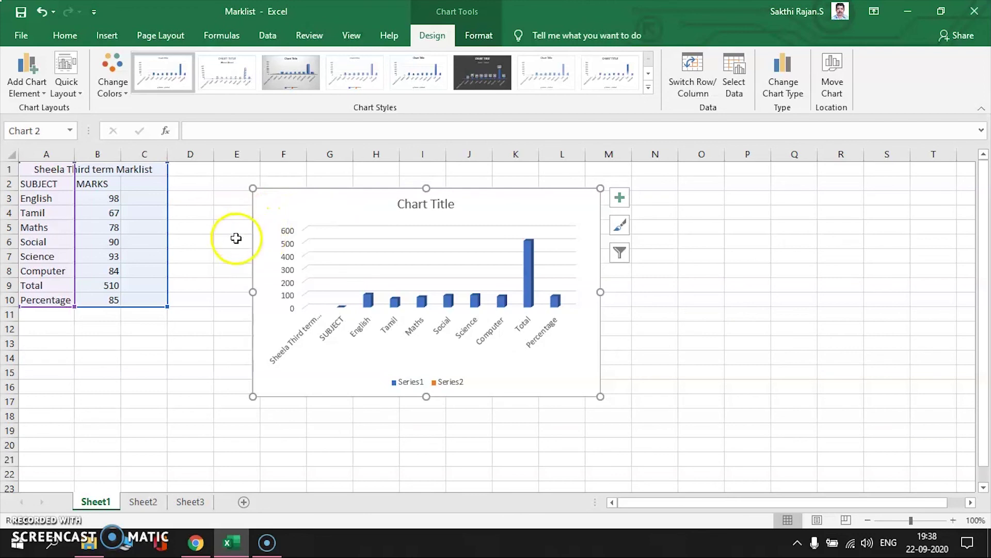
left_click(291, 208)
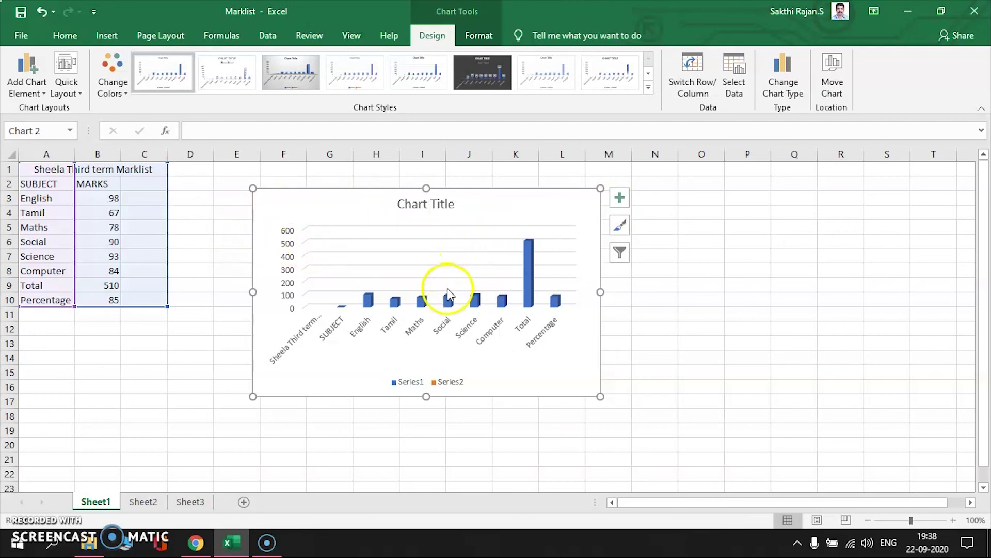
Step: Replace the chart's placeholder title with Third term marklist
left_click(429, 201)
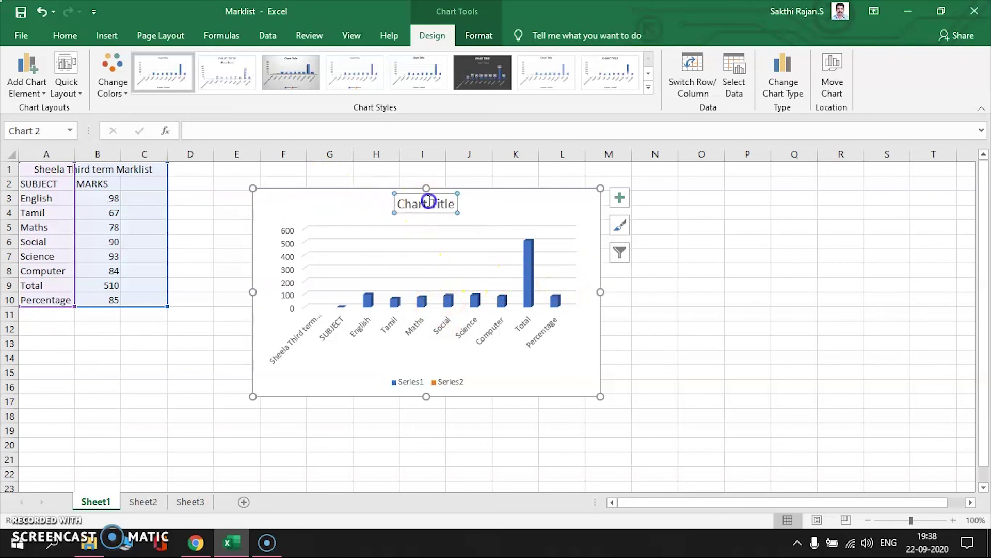
left_click(455, 204)
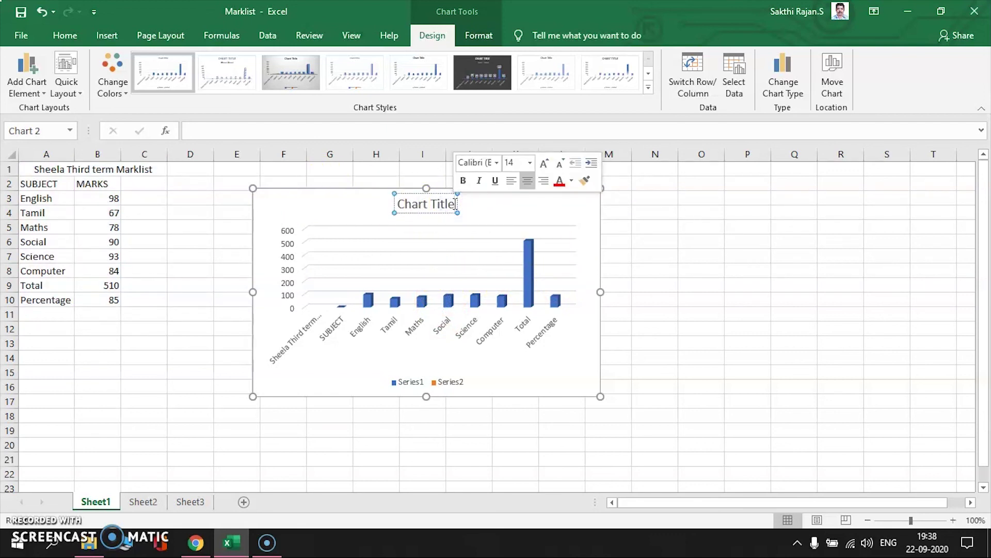
key("BackSpace")
key("BackSpace")
key("BackSpace")
key("BackSpace")
key("BackSpace")
key("BackSpace")
key("BackSpace")
key("BackSpace")
key("BackSpace")
key("BackSpace")
key("BackSpace")
type("T")
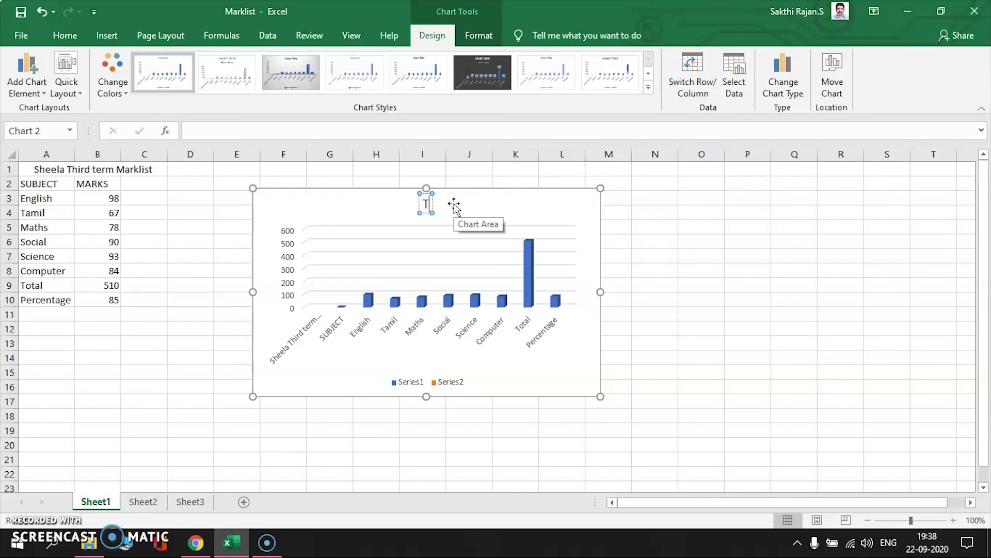
type("hird term")
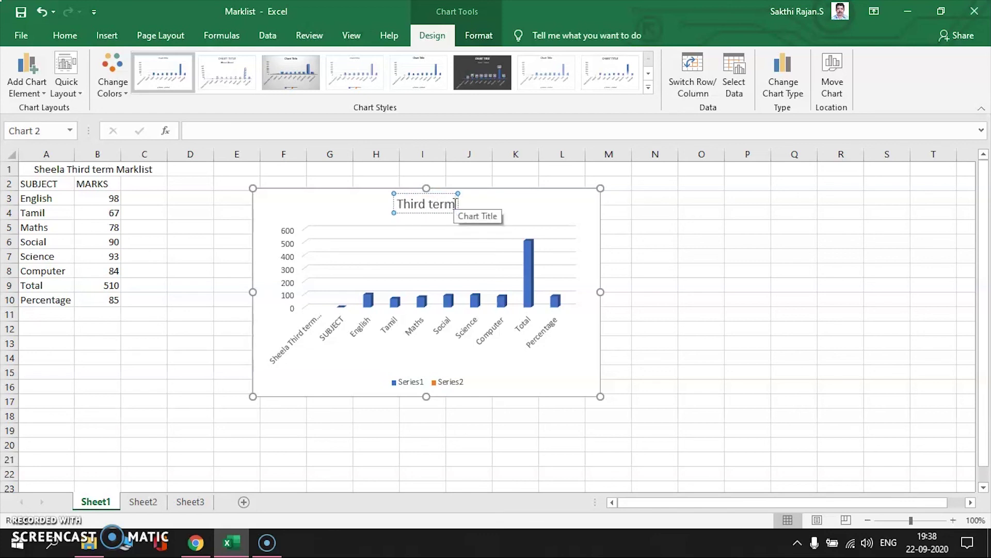
type(" marklist")
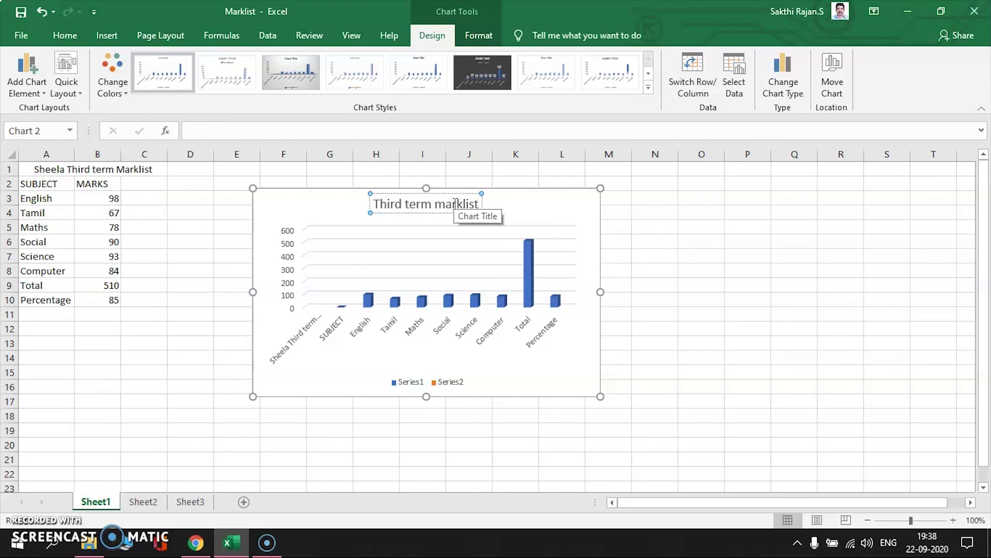
Step: Add axis titles to the column chart
left_click(410, 381)
left_click(621, 198)
left_click(692, 232)
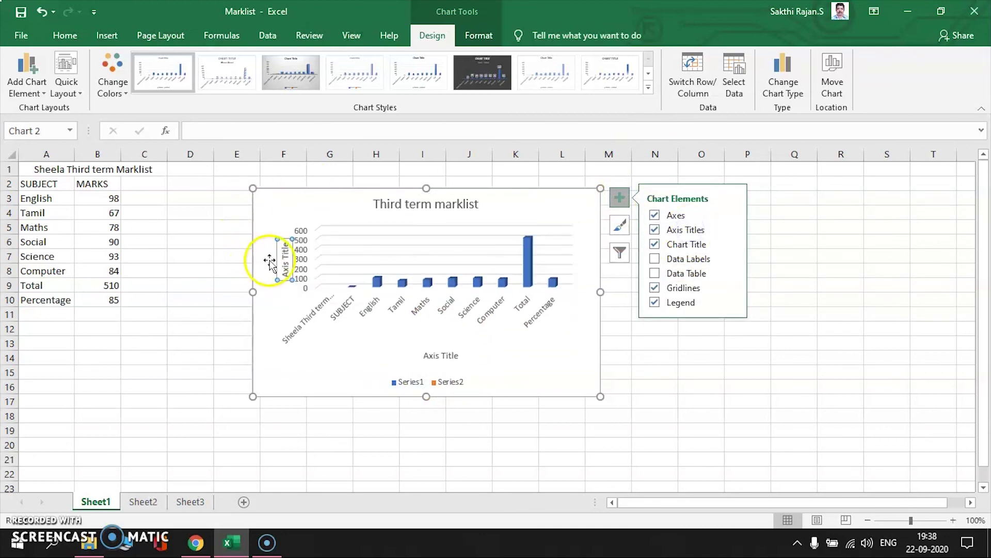
Step: Replace the vertical axis title's placeholder text with Marks and deselect the chart
left_click(287, 243)
left_click(286, 245)
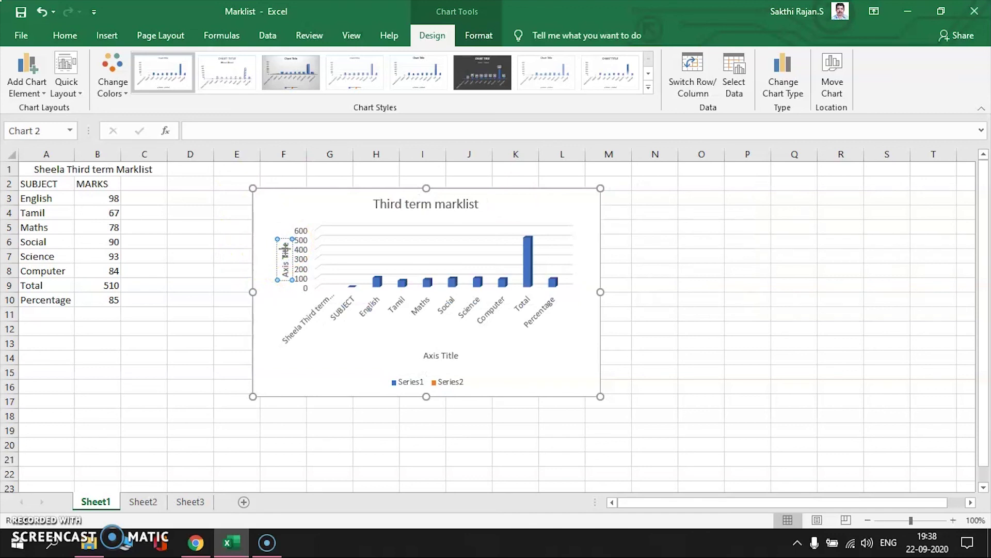
key("BackSpace")
key("BackSpace")
key("BackSpace")
key("BackSpace")
key("BackSpace")
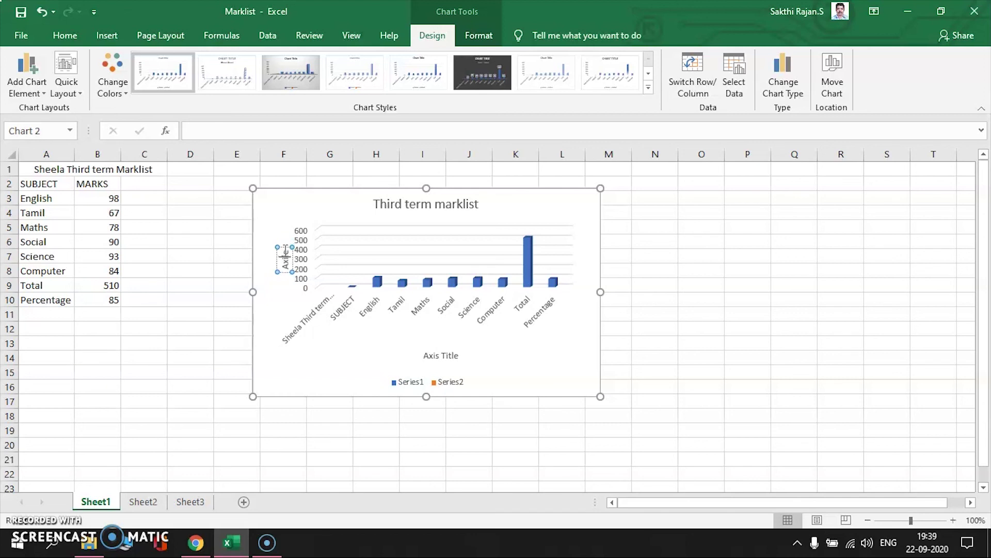
left_click(287, 250)
left_click(287, 251)
key("BackSpace")
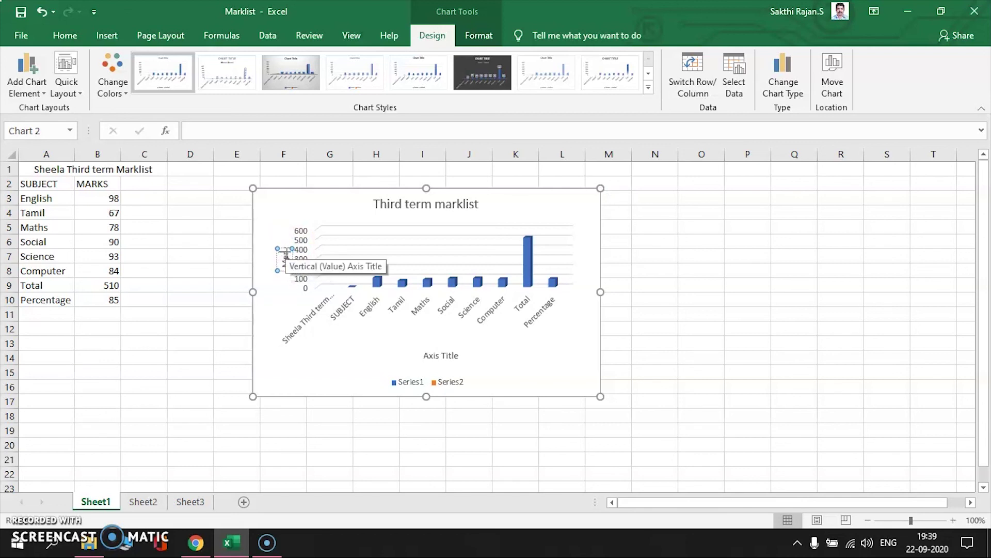
type("Marks")
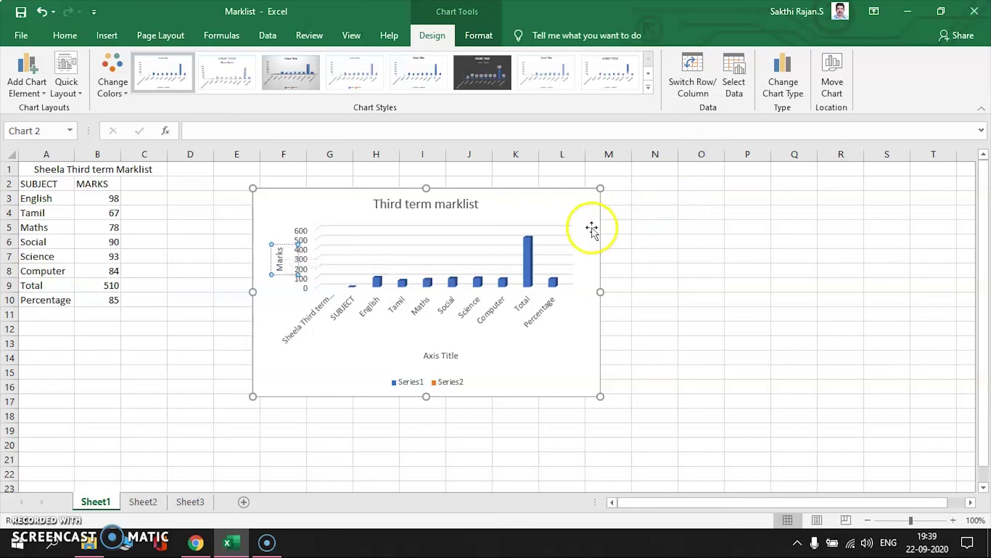
left_click(570, 258)
left_click(629, 200)
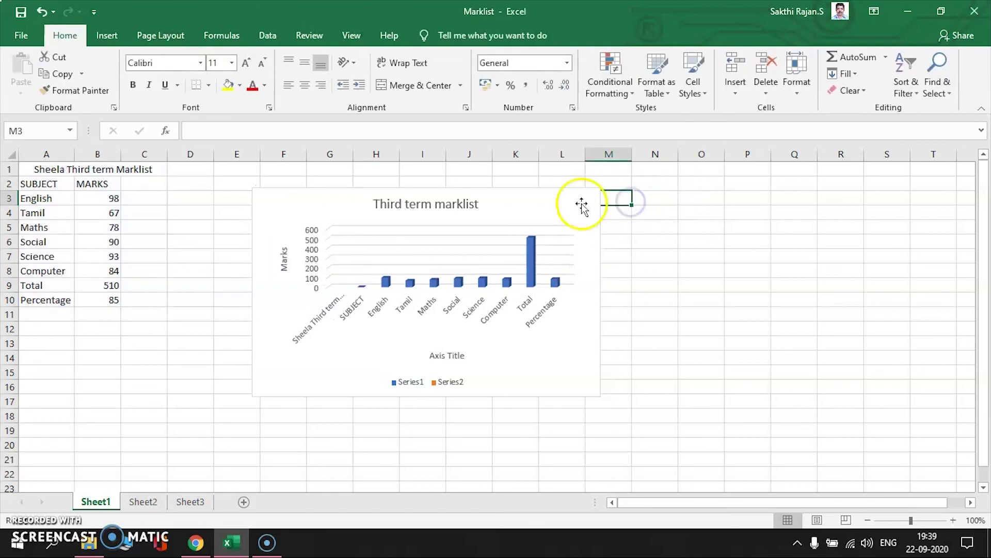
Step: Hide the Axes and Axis Titles elements of the Third term marklist chart
left_click(565, 215)
left_click(624, 201)
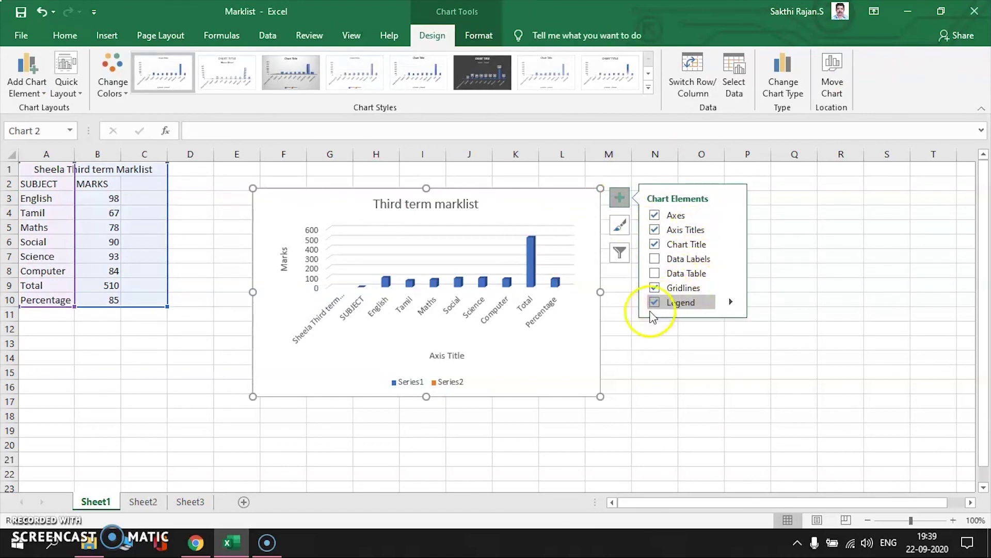
left_click(676, 214)
left_click(683, 231)
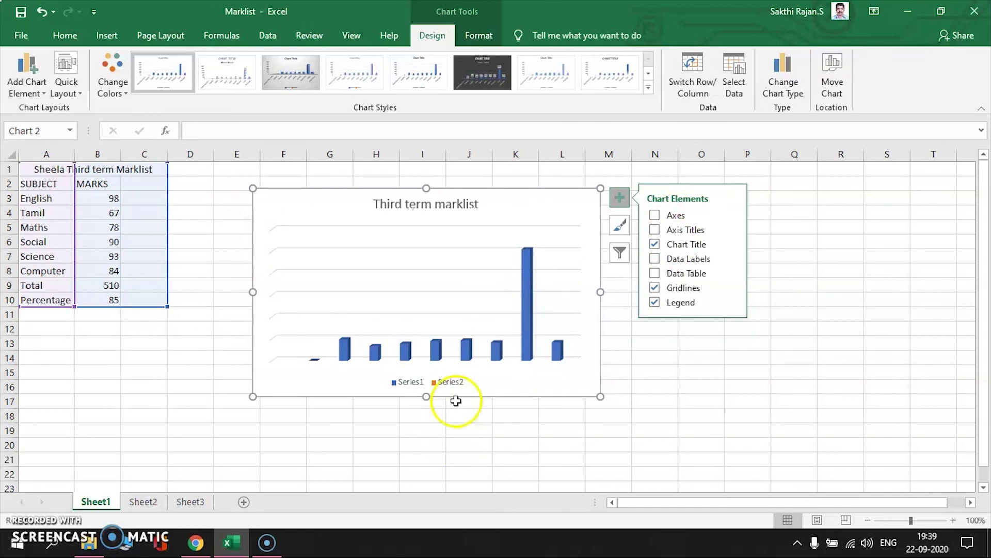
Step: Show the data labels, axes and axis titles on the Third term marklist chart
left_click(701, 259)
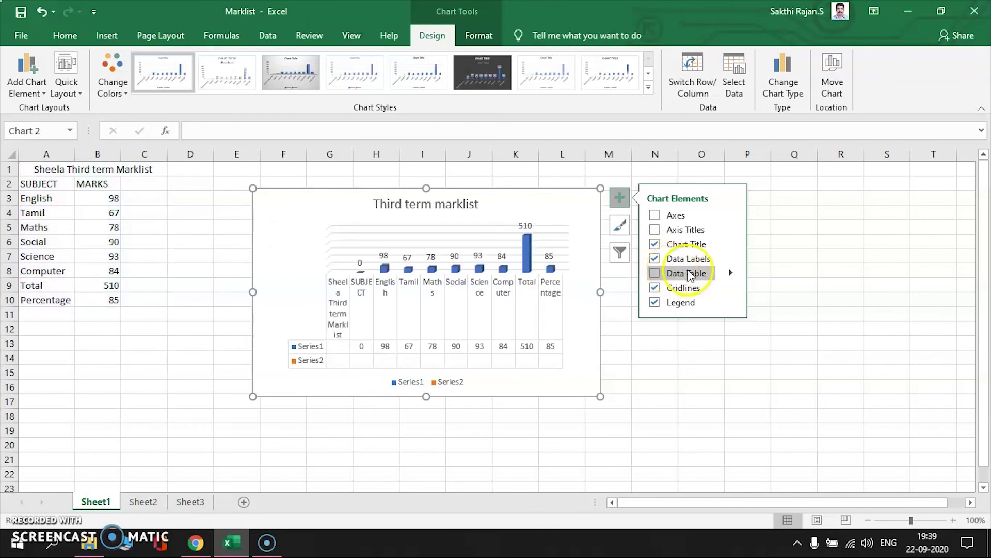
left_click(685, 216)
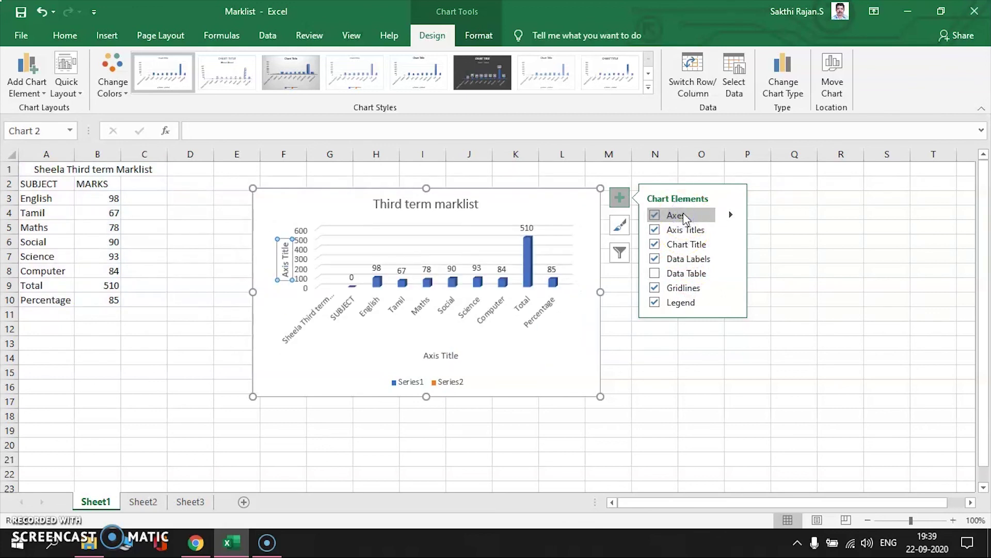
left_click(456, 384)
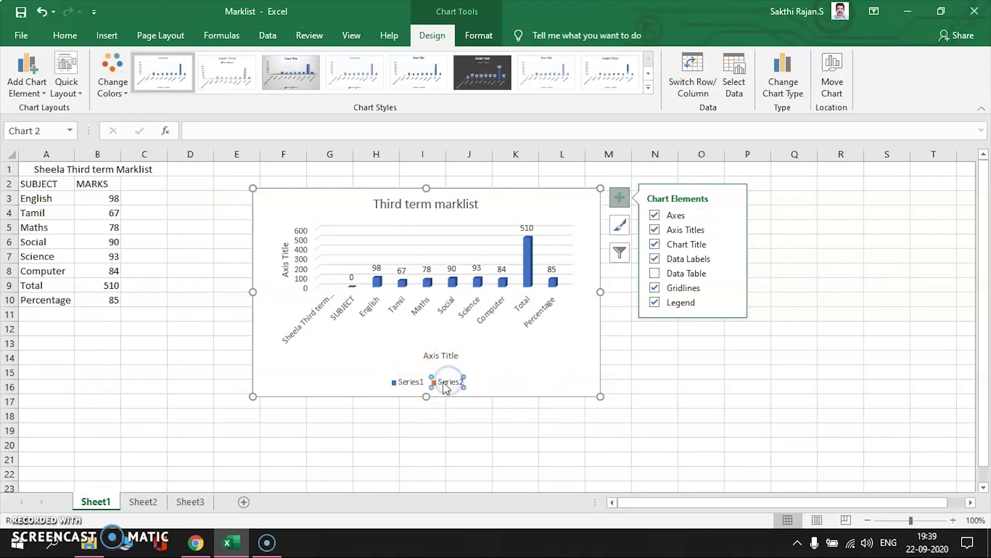
left_click(408, 386)
left_click(443, 383)
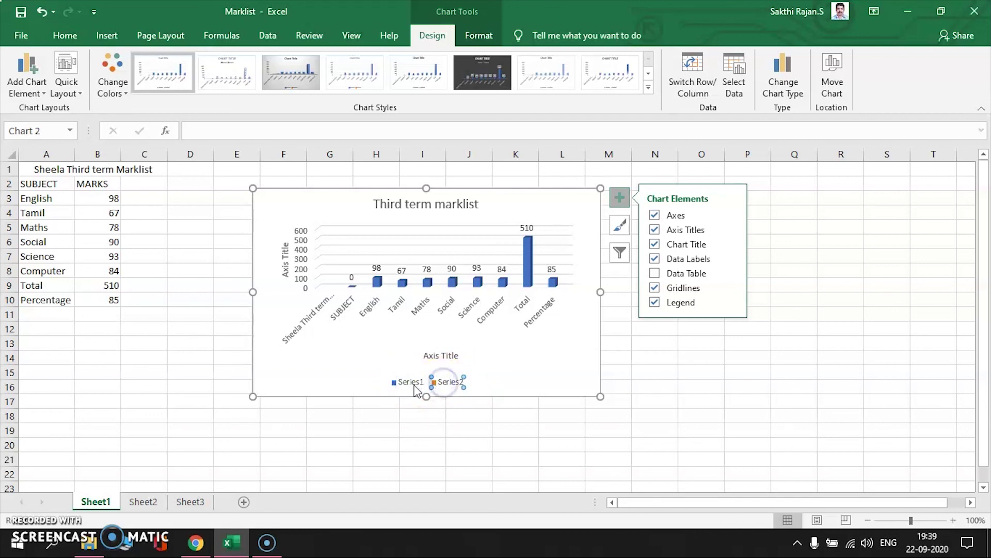
left_click(401, 381)
left_click(452, 383)
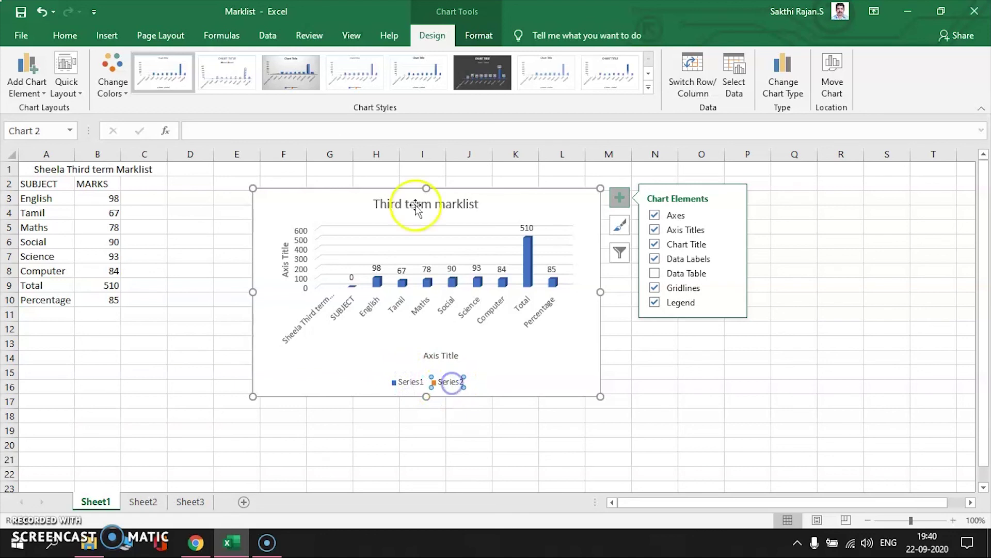
left_click(403, 385)
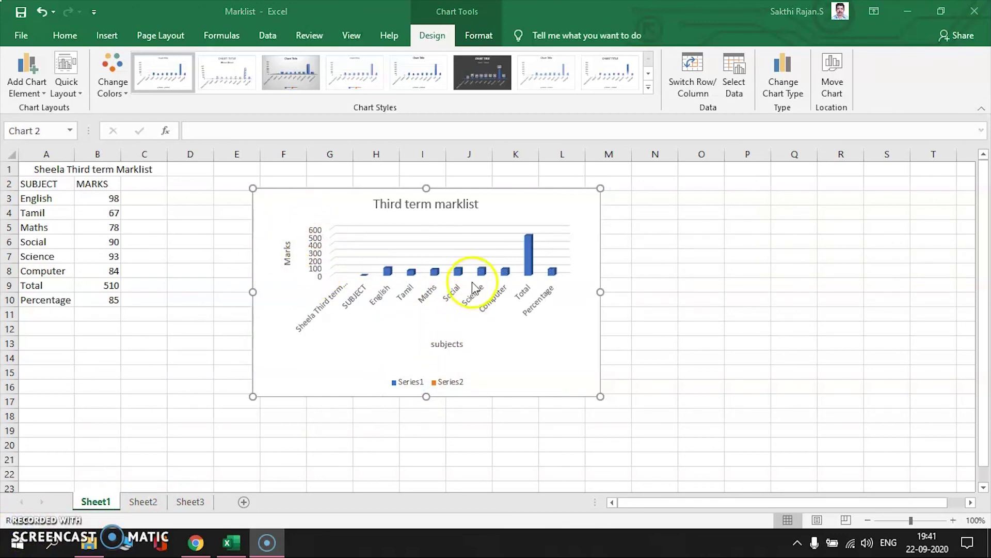
Step: Apply the second chart style, with an uppercase title, hatched columns and the legend above the plot
left_click(598, 238)
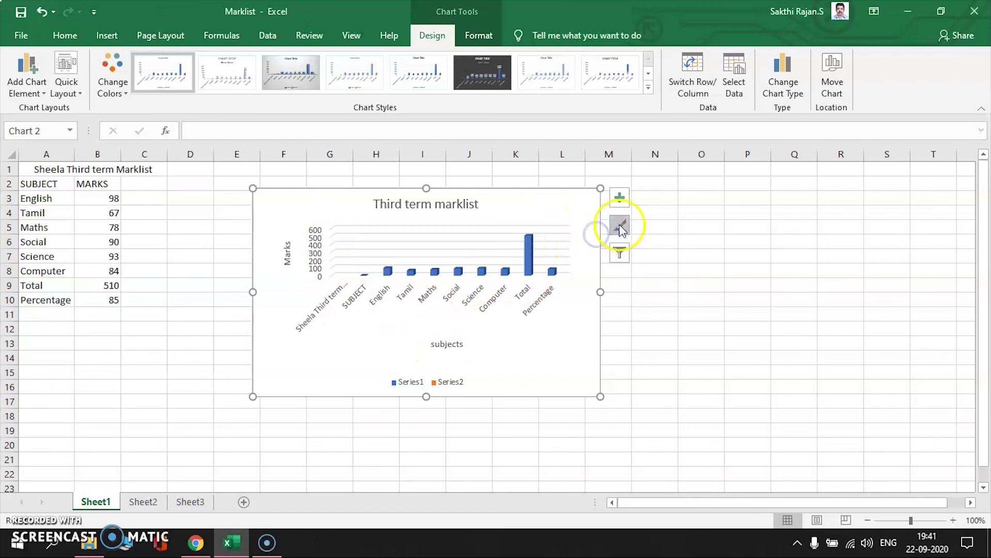
left_click(620, 229)
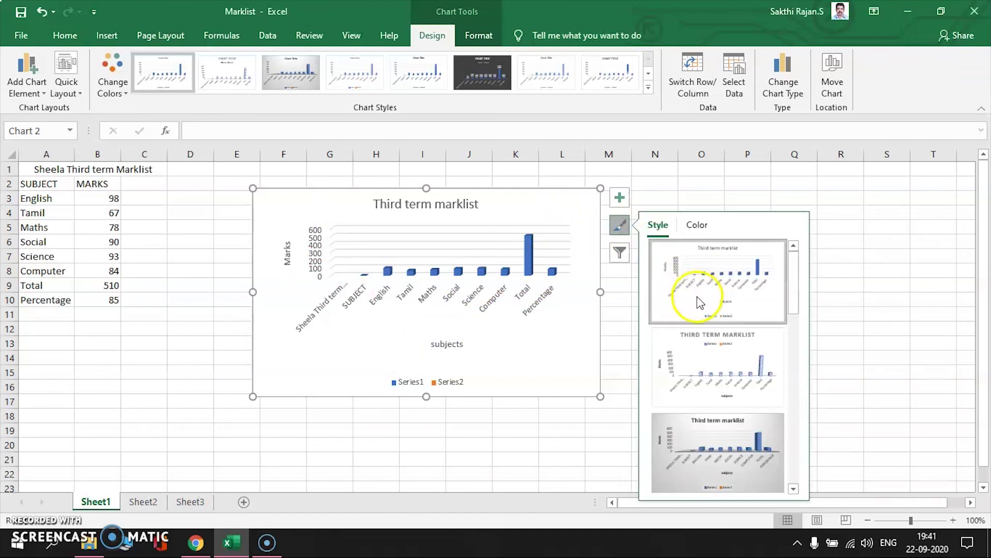
left_click(699, 371)
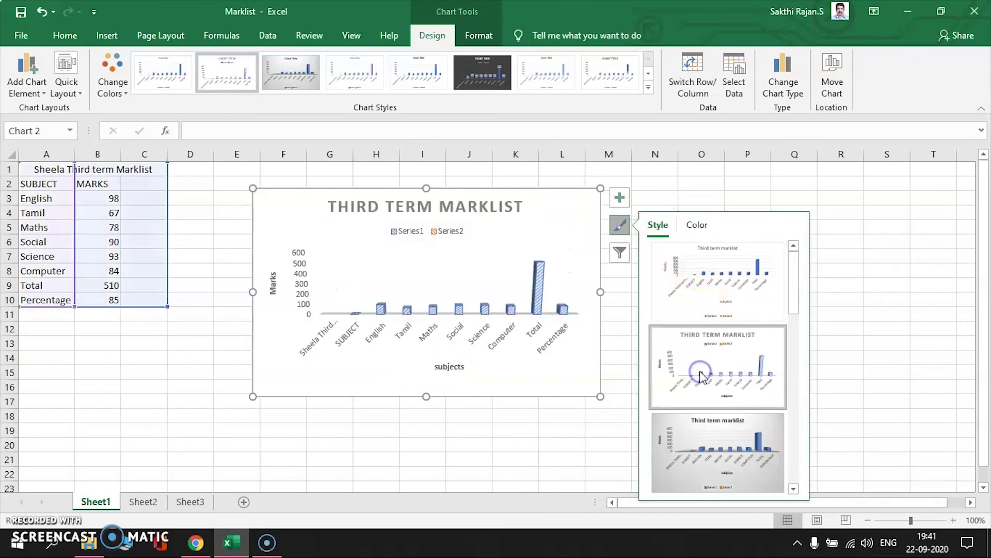
left_click(705, 413)
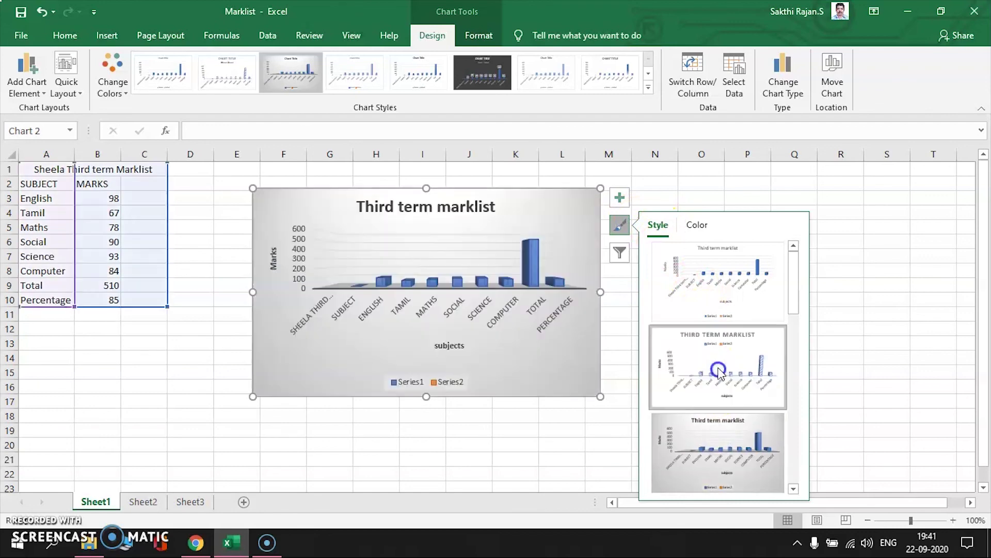
Step: Try several color palettes on the chart, including Colorful Palette 4
left_click(697, 228)
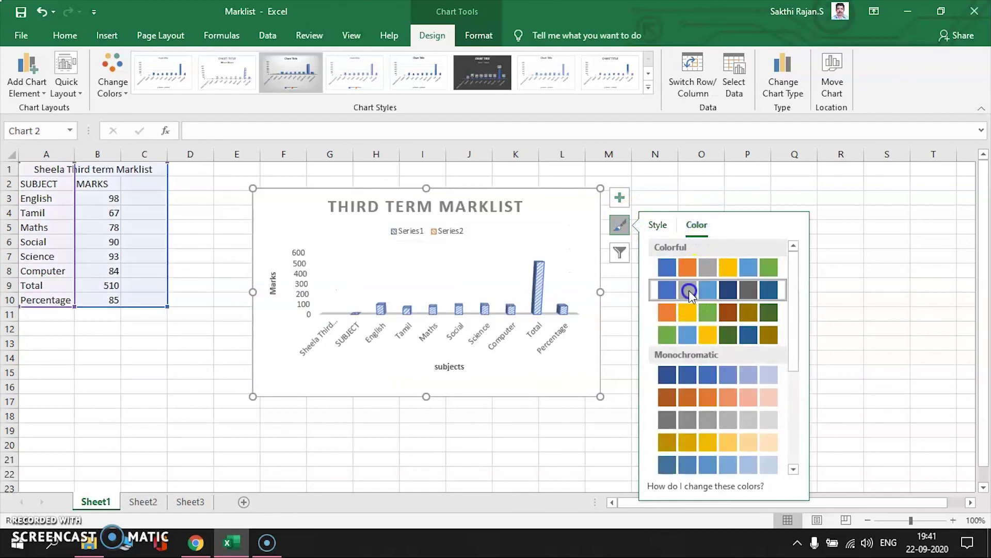
left_click(691, 337)
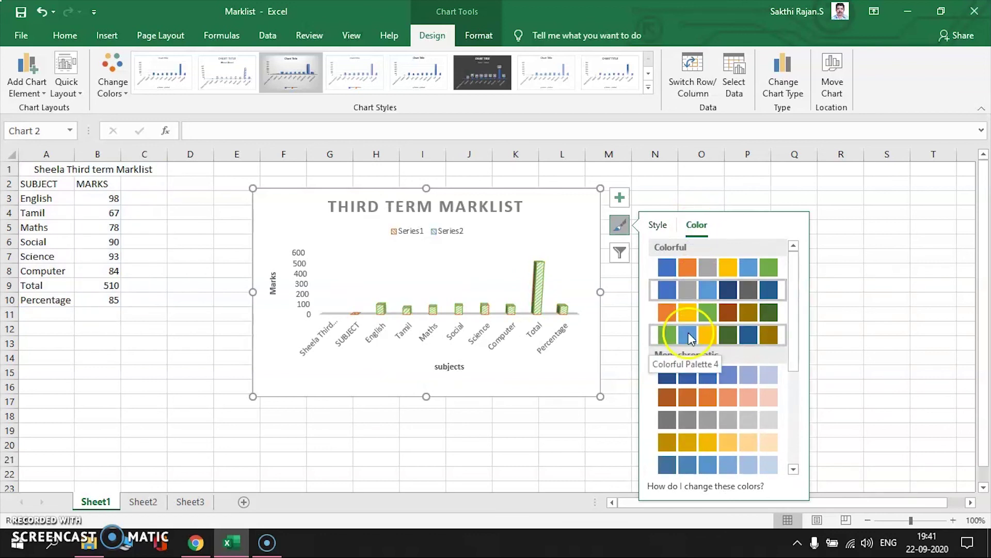
left_click(694, 398)
left_click(696, 290)
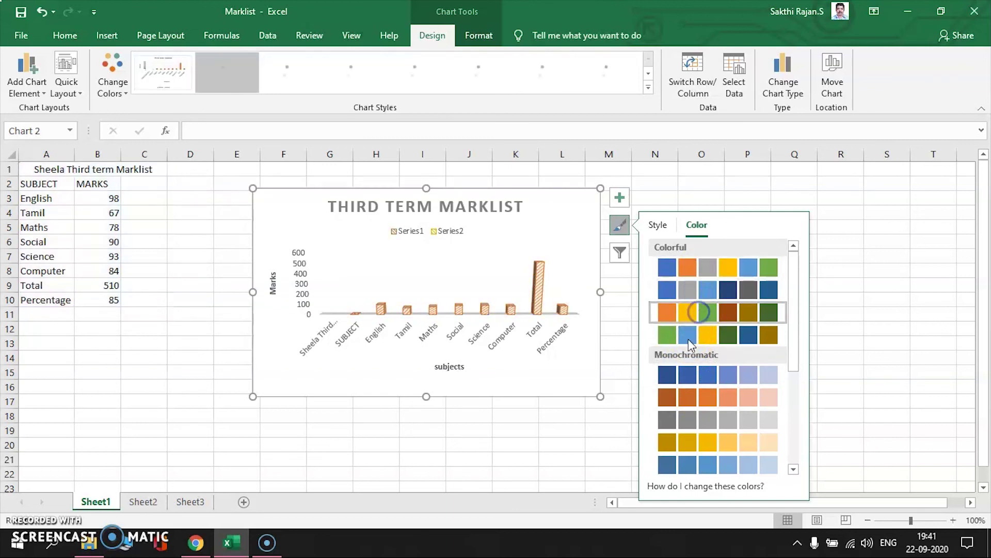
left_click(688, 338)
Step: Apply the second Colorful palette, starting with blue, gray and light blue, to the chart and close the chart style options
left_click(692, 291)
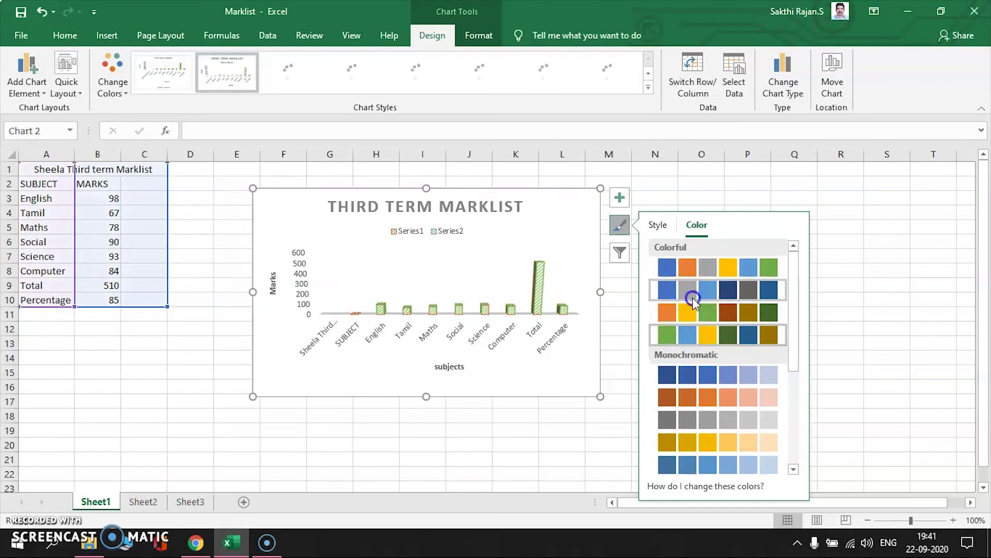
left_click(567, 364)
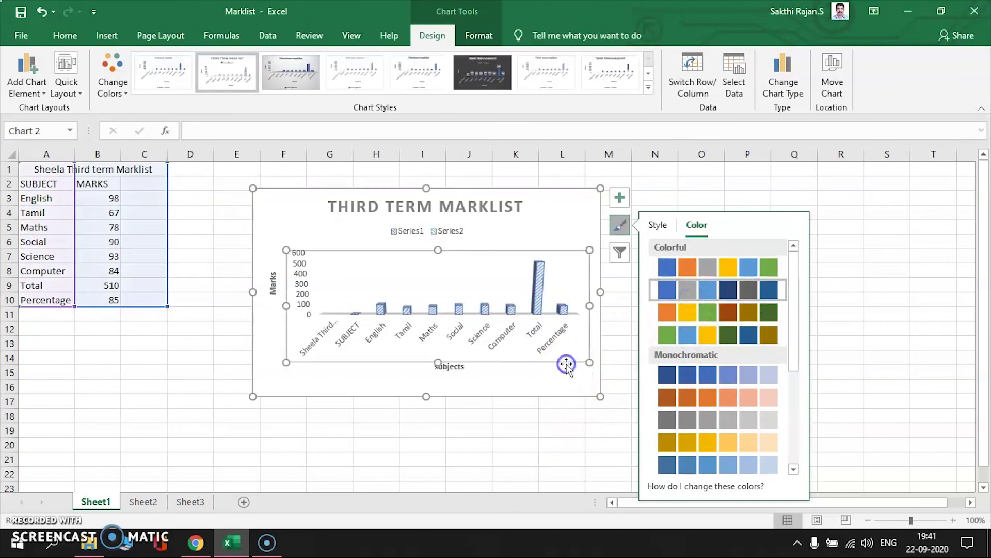
left_click(619, 231)
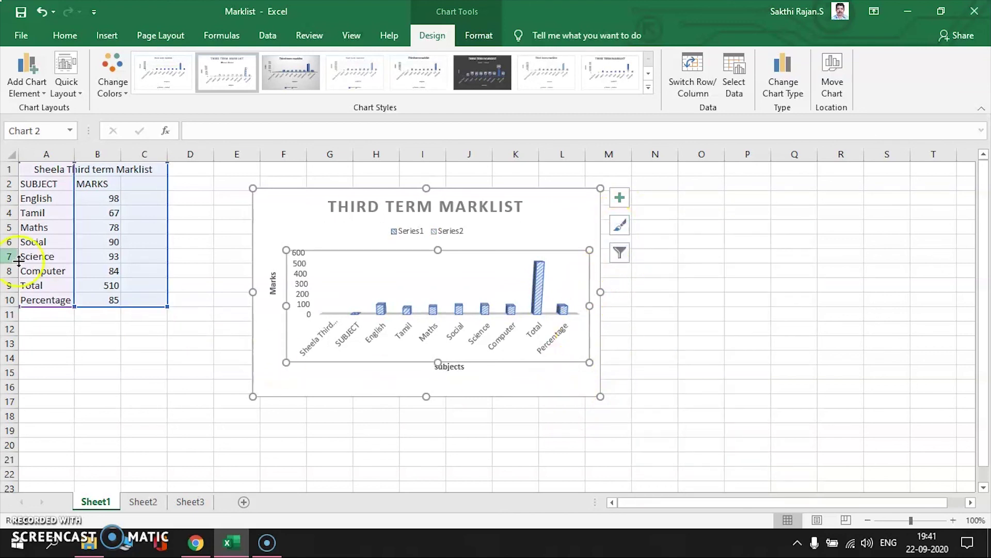
left_click(25, 523)
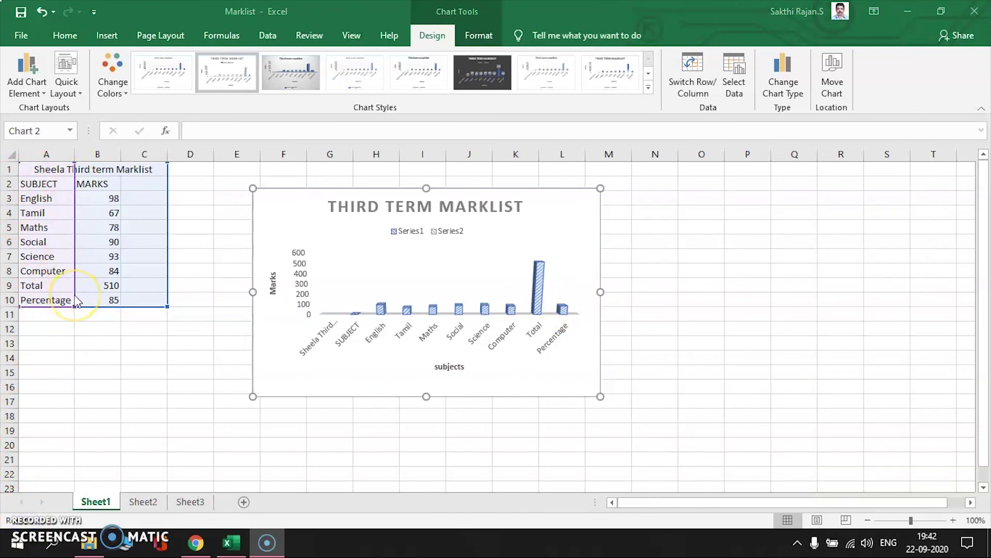